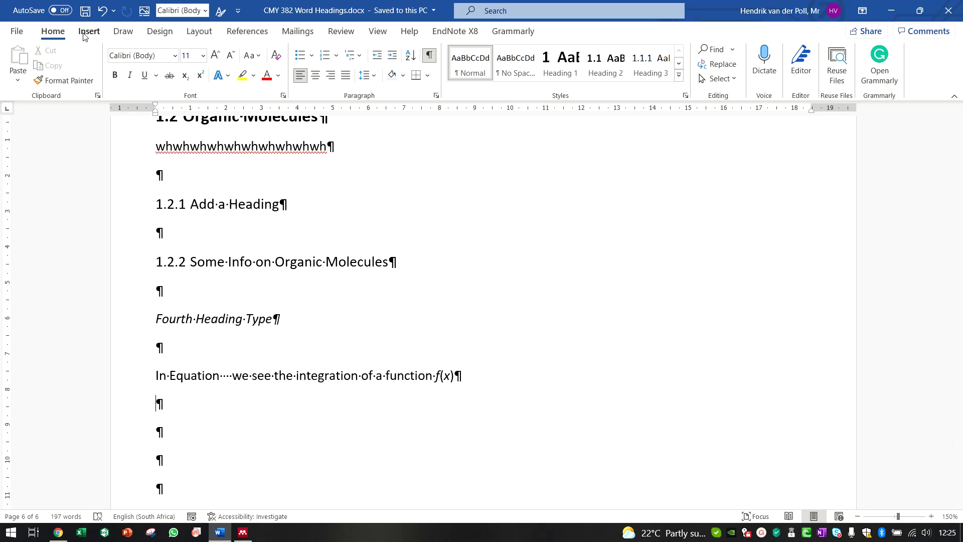
{"action": "left_click", "coordinate": [87, 33]}
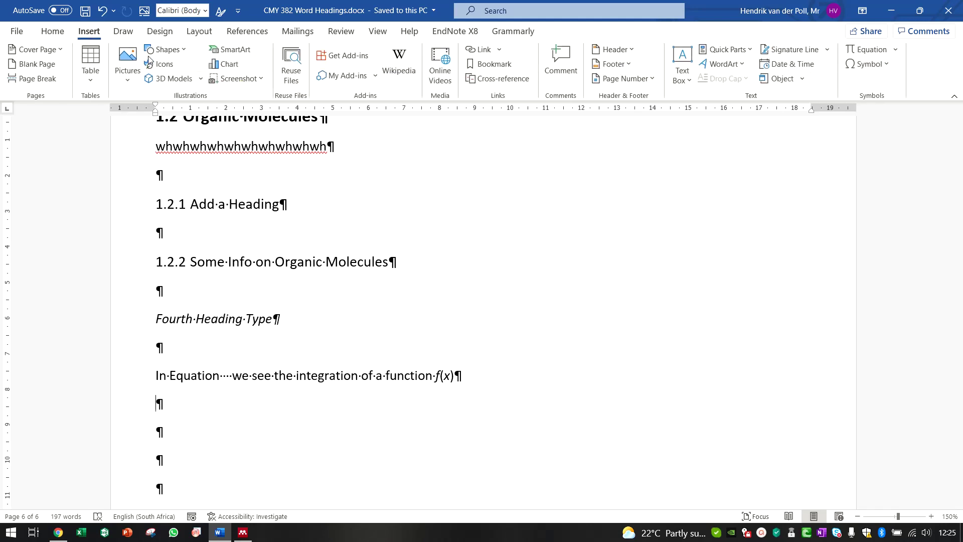
{"action": "left_click", "coordinate": [870, 49]}
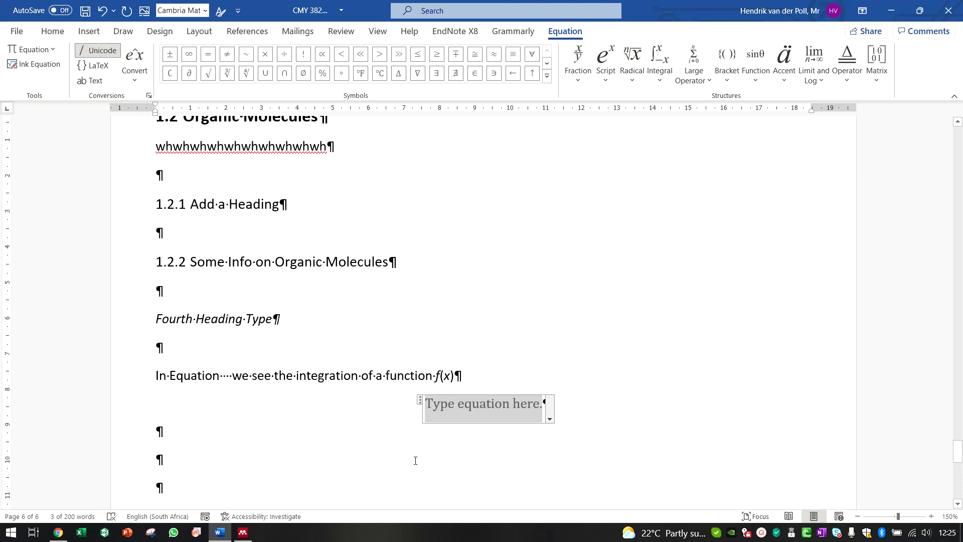
{"action": "key", "text": "ctrl+z"}
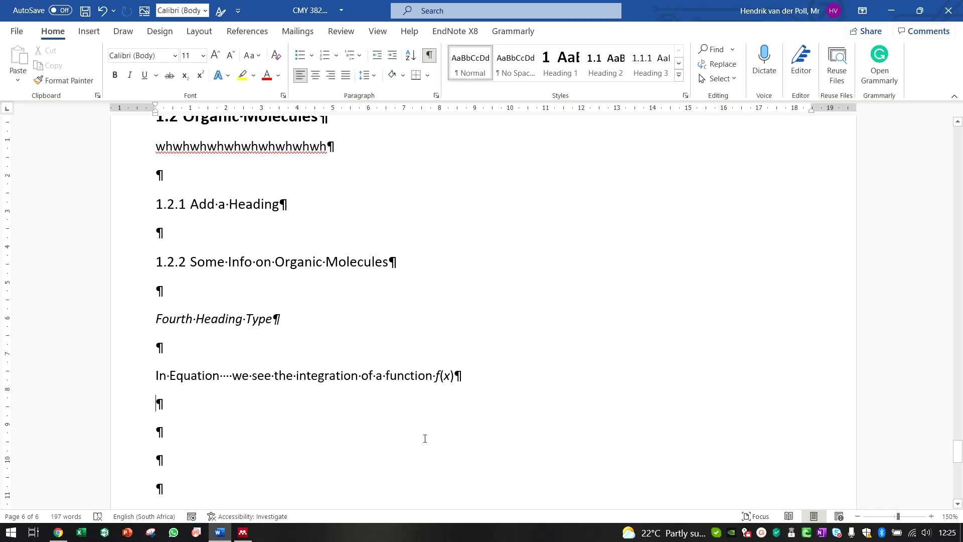
Insert a new equation on the empty line below the integration sentence and begin it with F(x) =.
{"action": "key", "text": "alt+equal"}
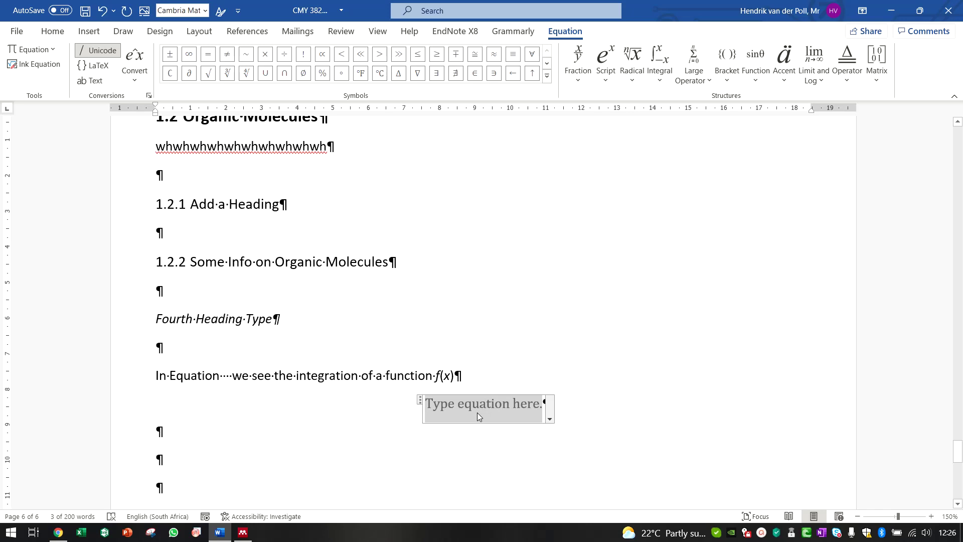
{"action": "type", "text": "F(x"}
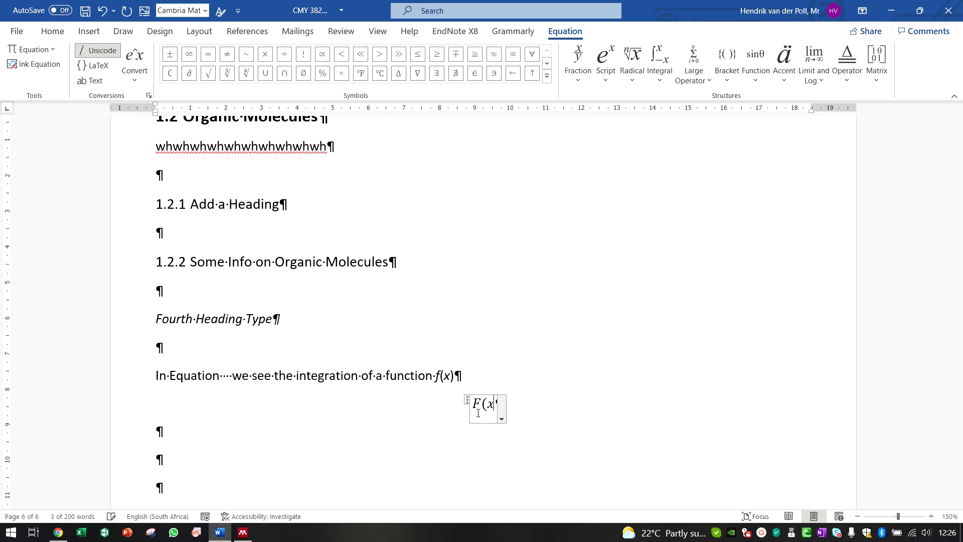
{"action": "type", "text": ")"}
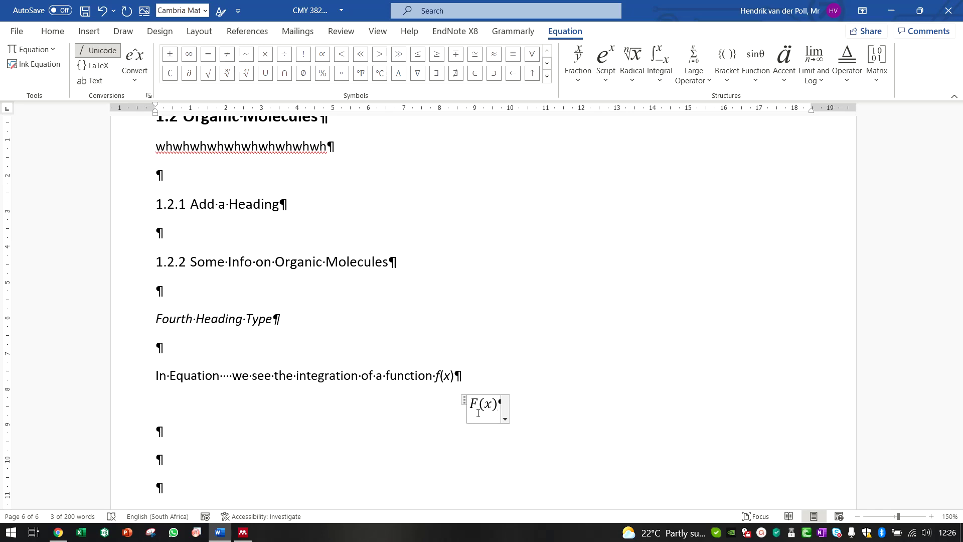
{"action": "type", "text": "="}
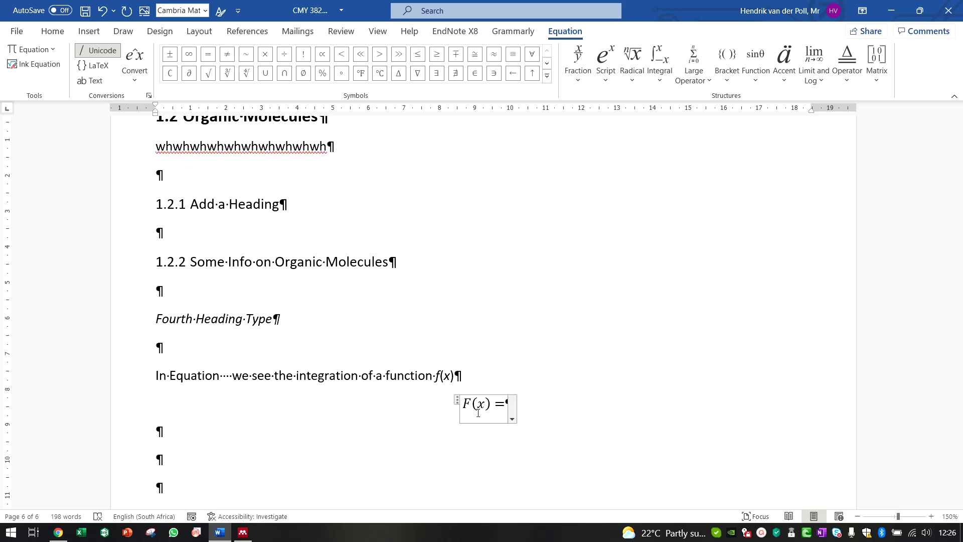
Complete the equation's right-hand side with the integral from a to b of f(x)dx.
{"action": "type", "text": "\\int"}
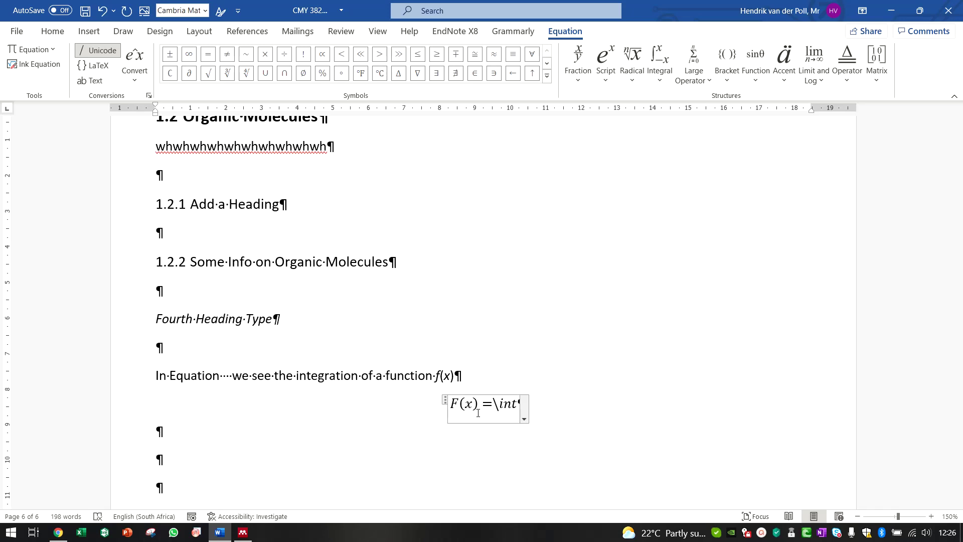
{"action": "key", "text": "BackSpace"}
{"action": "key", "text": "BackSpace"}
{"action": "key", "text": "BackSpace"}
{"action": "key", "text": "BackSpace"}
{"action": "type", "text": " ∫ _a^b "}
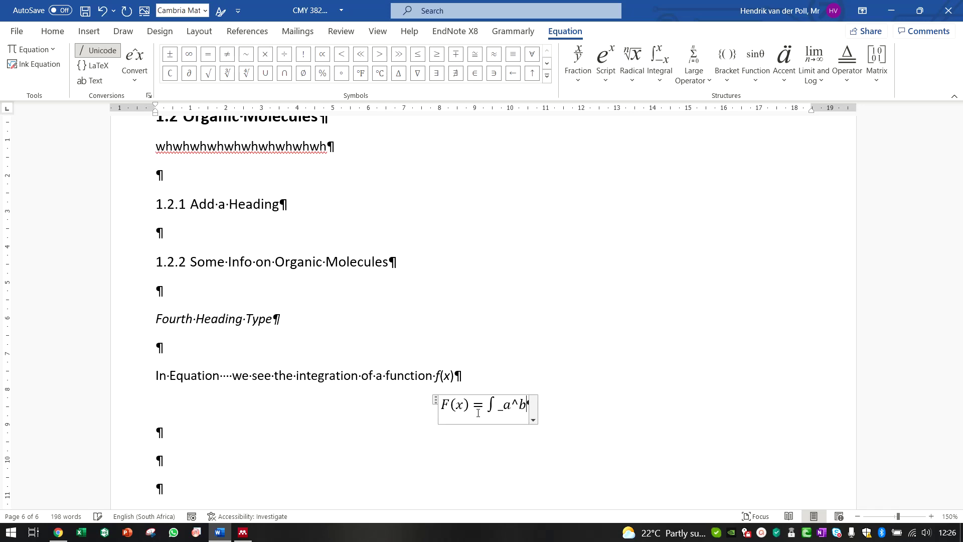
{"action": "type", "text": "f(x"}
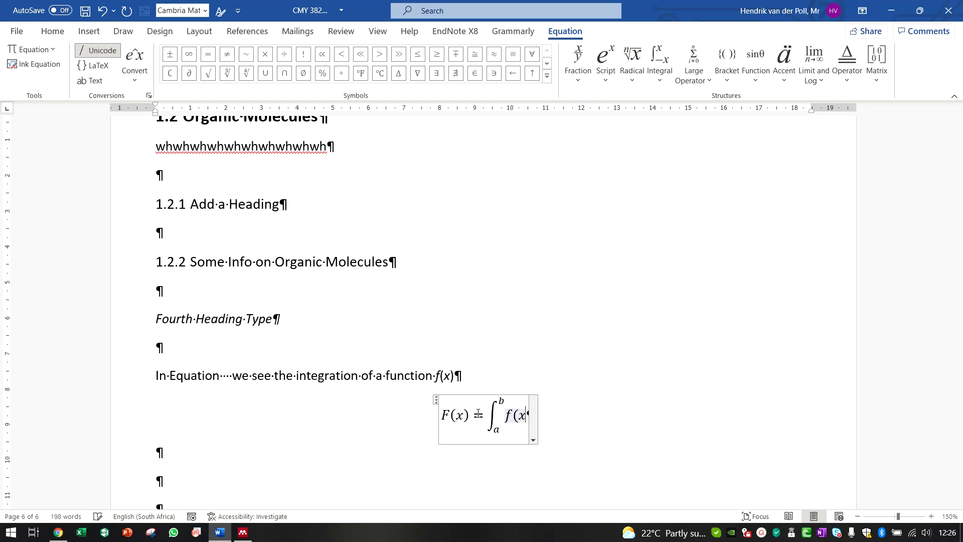
{"action": "type", "text": ")dx"}
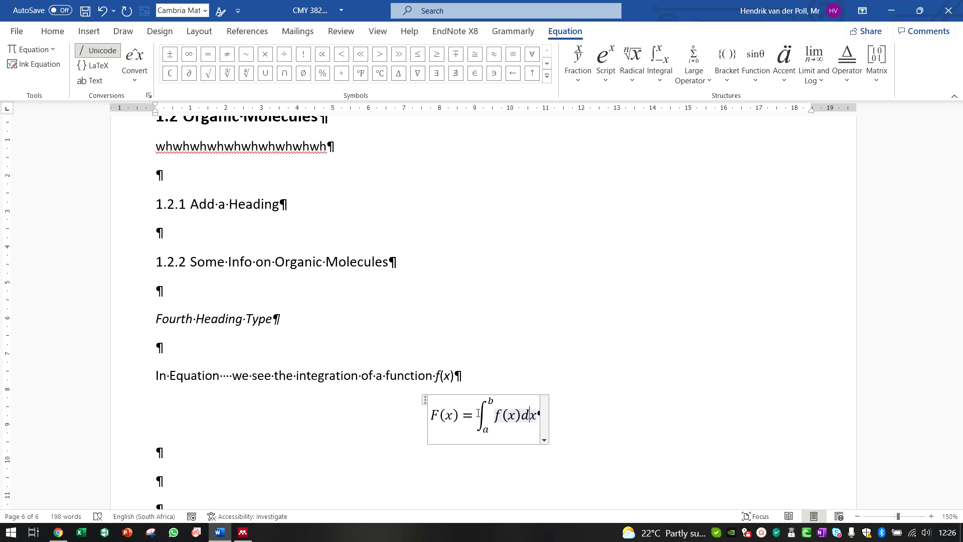
Make the d of dx upright instead of italic and leave the equation.
{"action": "key", "text": "Left"}
{"action": "key", "text": "shift+Left"}
{"action": "left_click", "coordinate": [519, 458]}
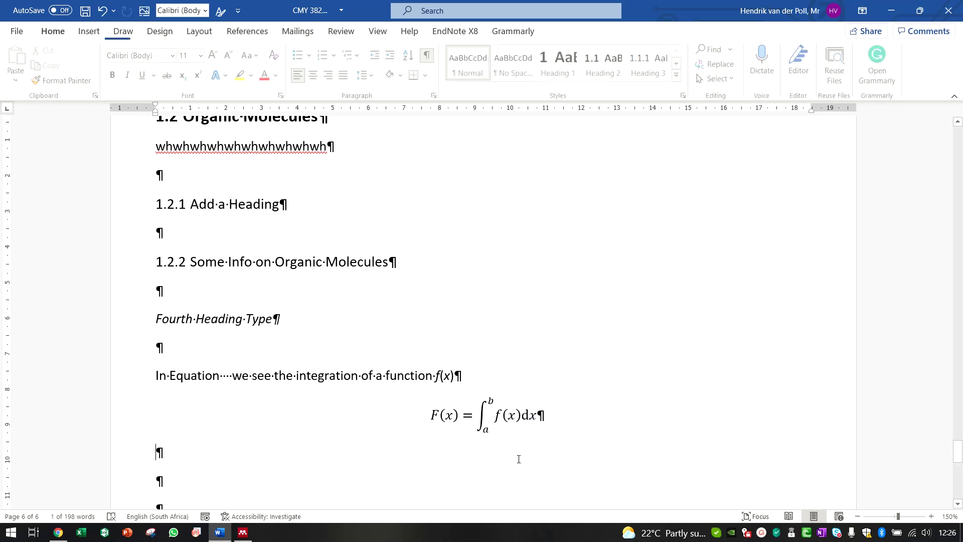
{"action": "scroll", "coordinate": [519, 459], "scroll_direction": "down", "scroll_amount": 1}
{"action": "scroll", "coordinate": [517, 454], "scroll_direction": "down", "scroll_amount": 1}
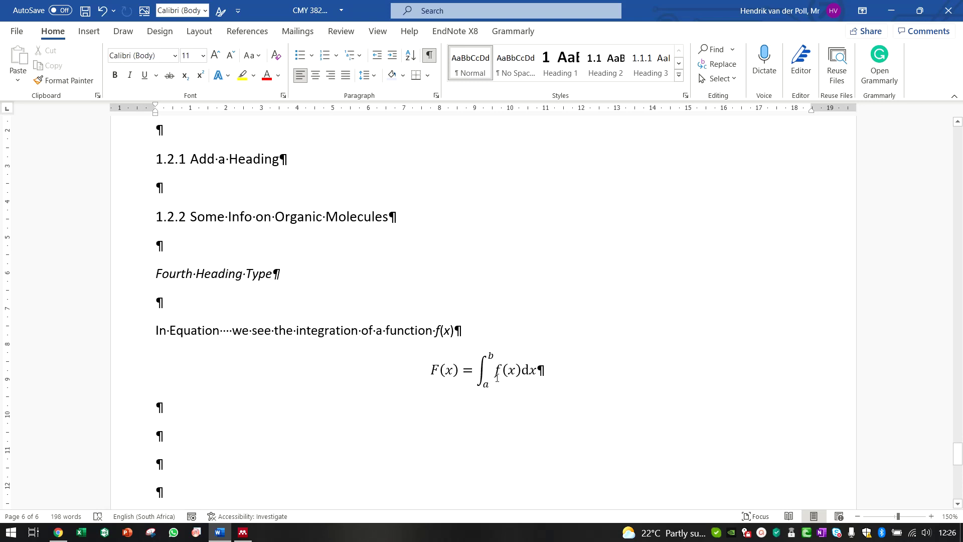
{"action": "left_click", "coordinate": [487, 362]}
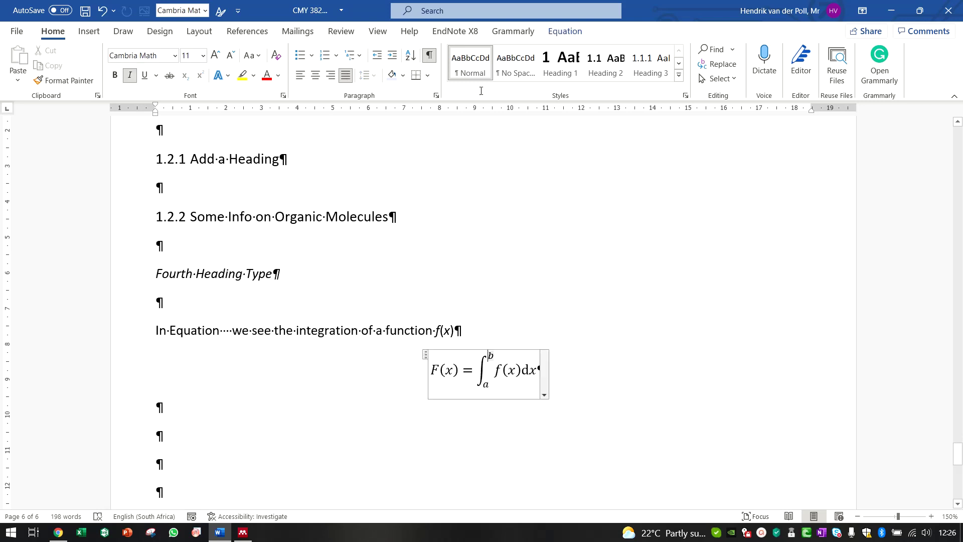
{"action": "left_click", "coordinate": [560, 31]}
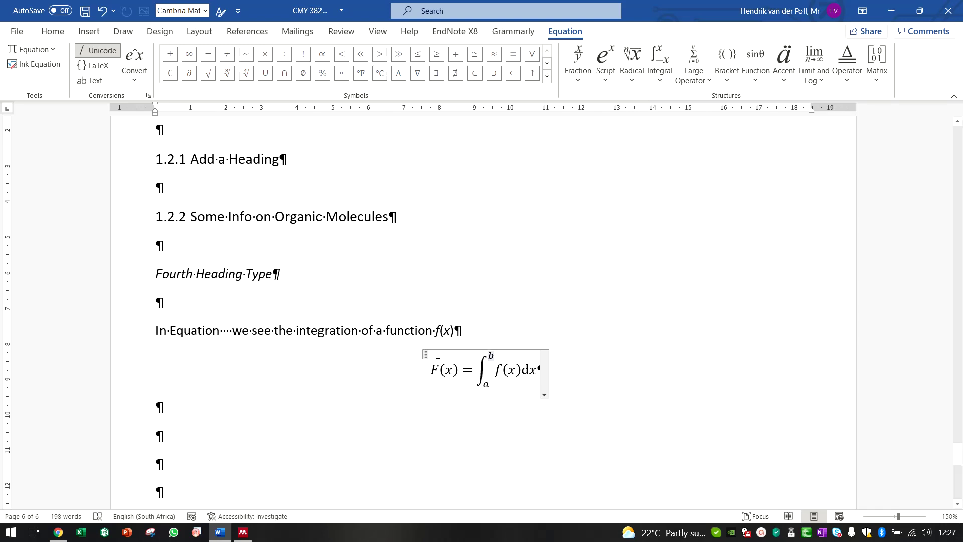
{"action": "left_click", "coordinate": [407, 398]}
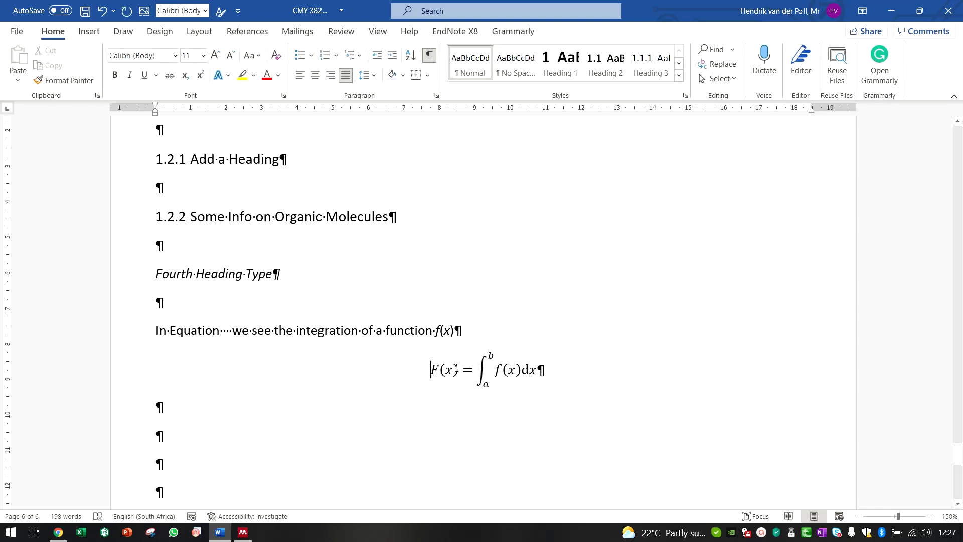
{"action": "left_click", "coordinate": [454, 370]}
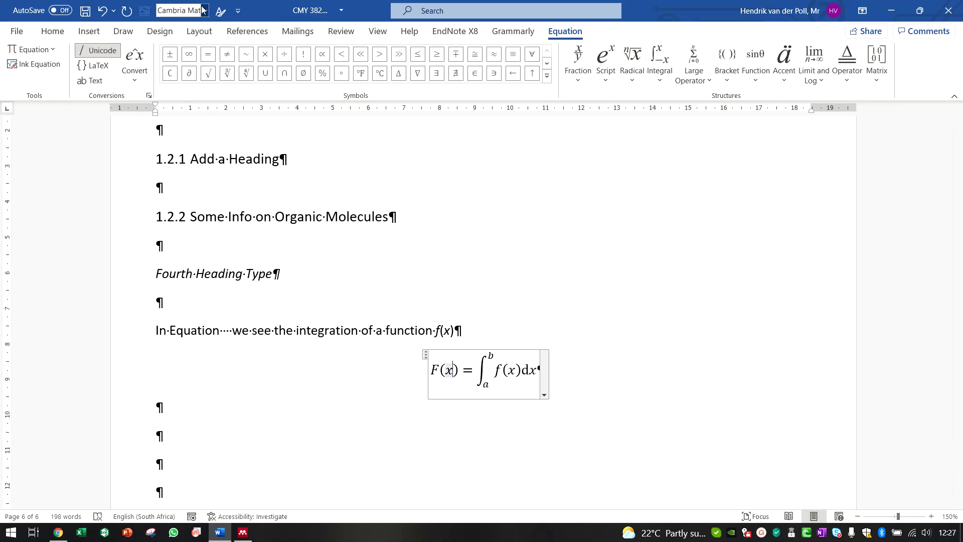
{"action": "left_click", "coordinate": [374, 326]}
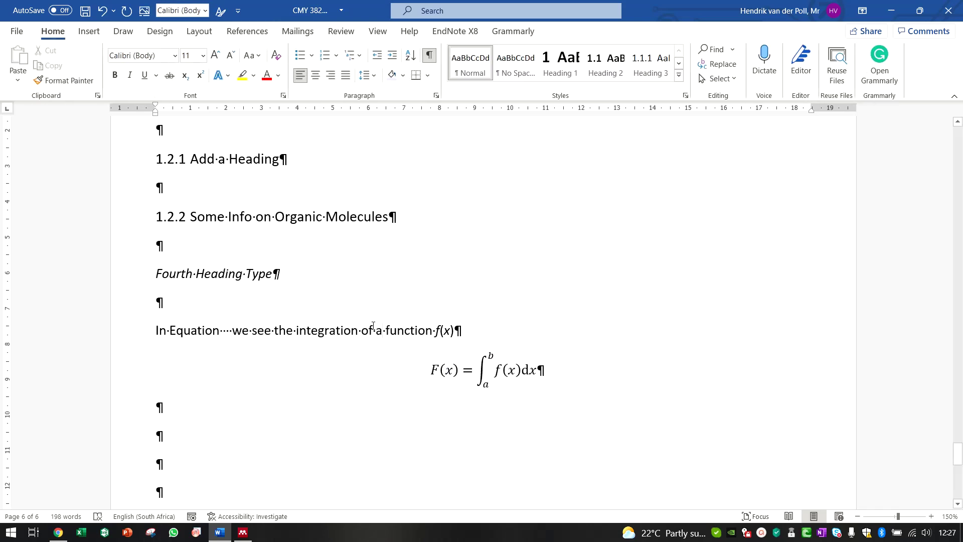
Try the Cambria Math font on the sentence above the equation, and undo the font change.
{"action": "left_click_drag", "start_coordinate": [480, 336], "coordinate": [156, 331]}
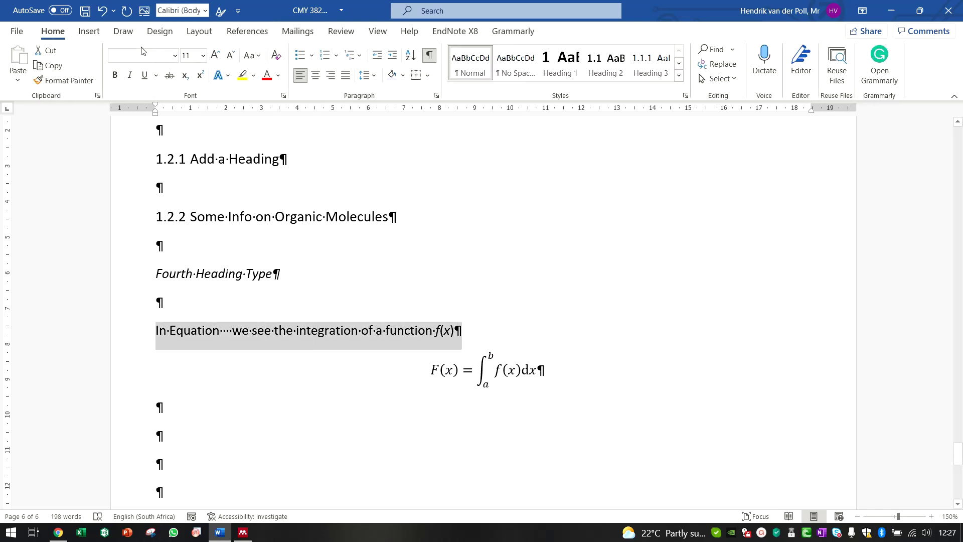
{"action": "left_click", "coordinate": [175, 55]}
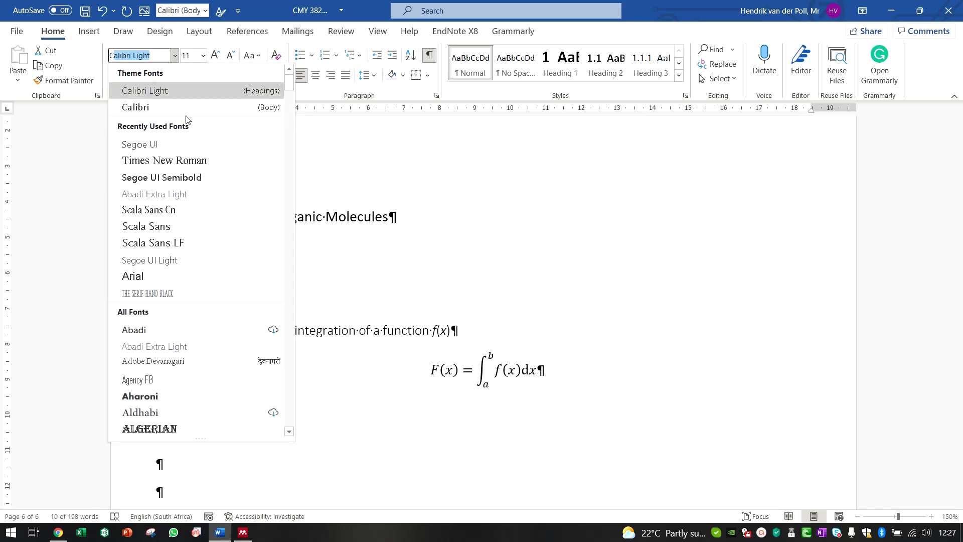
{"action": "type", "text": "Cambria Mat"}
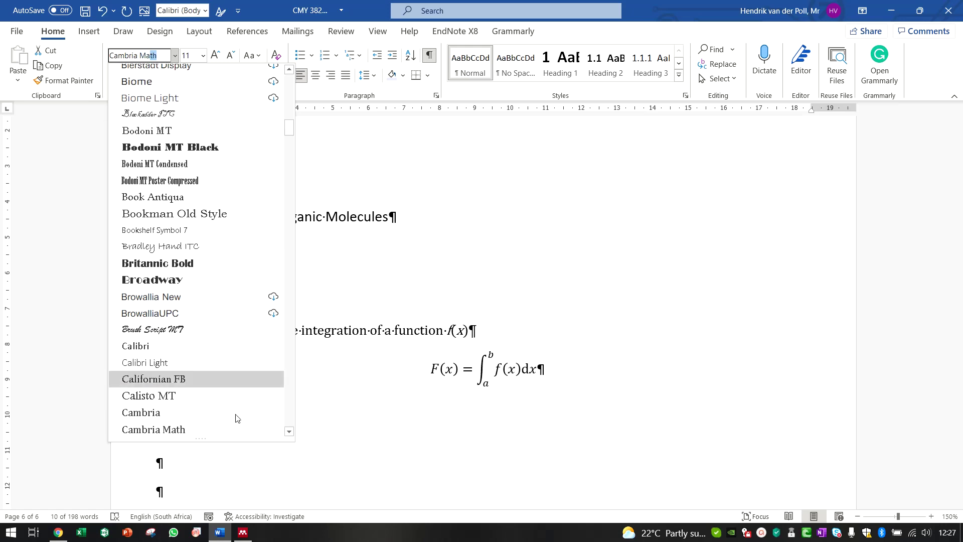
{"action": "left_click", "coordinate": [190, 430]}
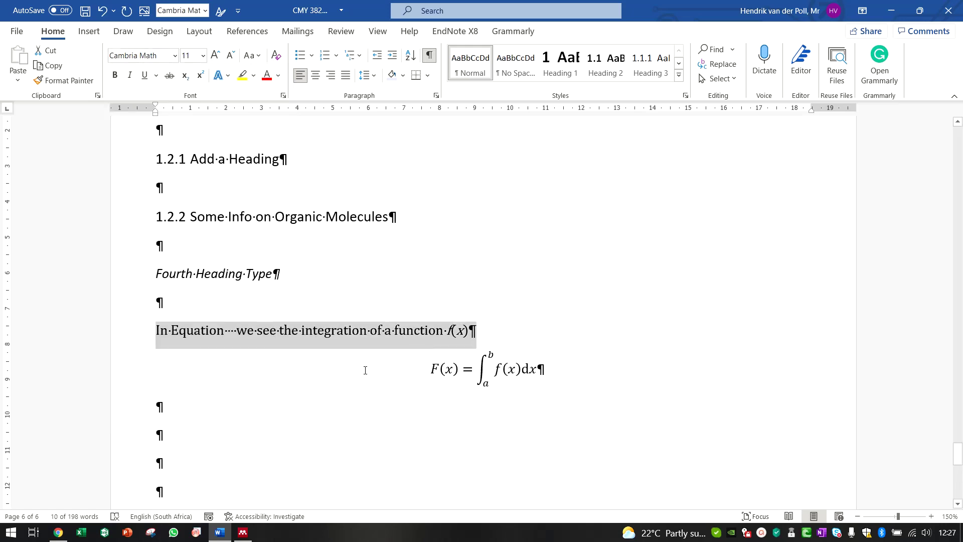
{"action": "left_click", "coordinate": [459, 404]}
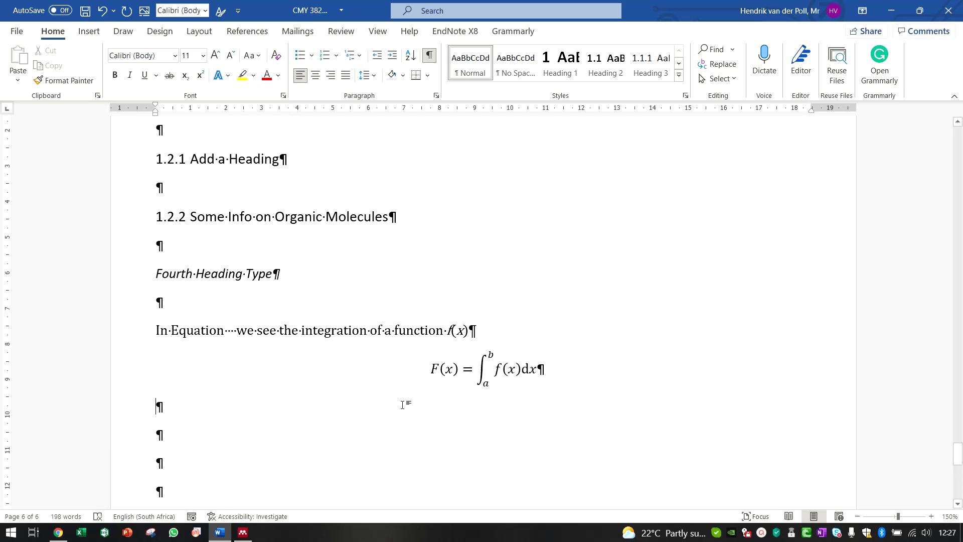
{"action": "key", "text": "ctrl+z"}
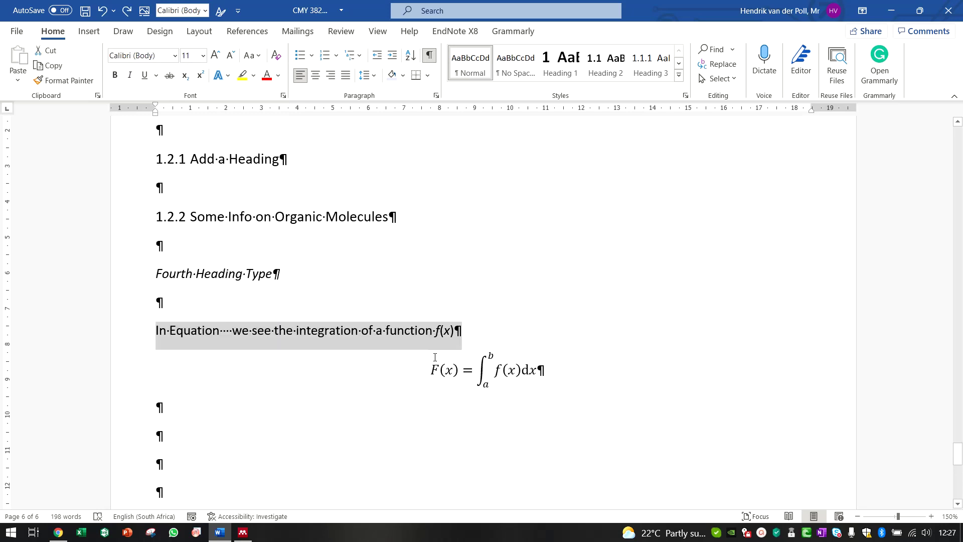
Convert F(x) in the equation to normal text and set its font to Calibri.
{"action": "left_click", "coordinate": [441, 380]}
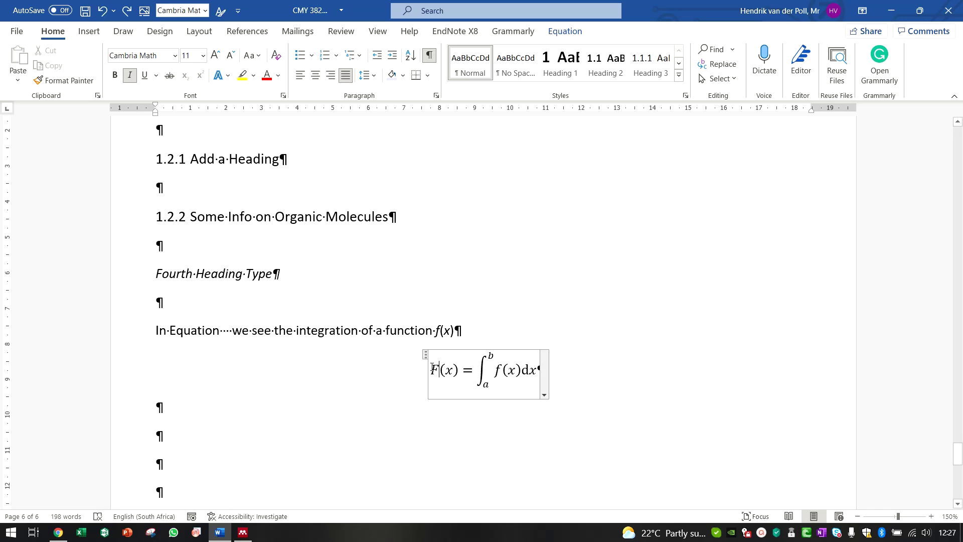
{"action": "left_click_drag", "start_coordinate": [433, 367], "coordinate": [453, 376]}
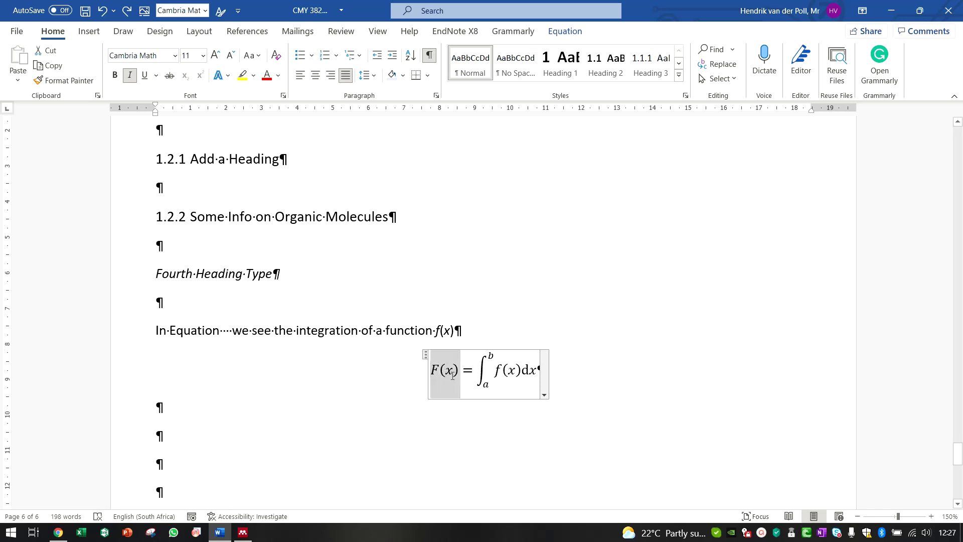
{"action": "left_click", "coordinate": [580, 30]}
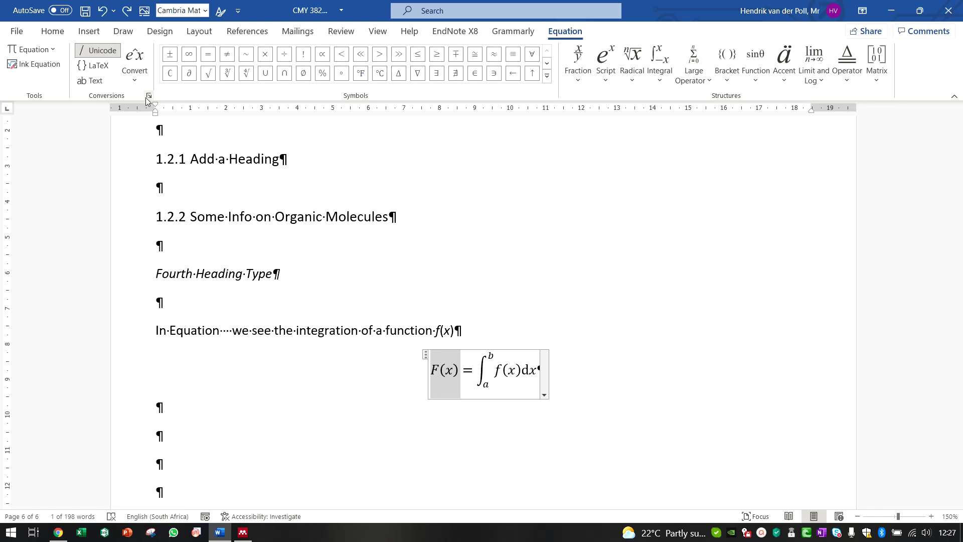
{"action": "left_click", "coordinate": [99, 81]}
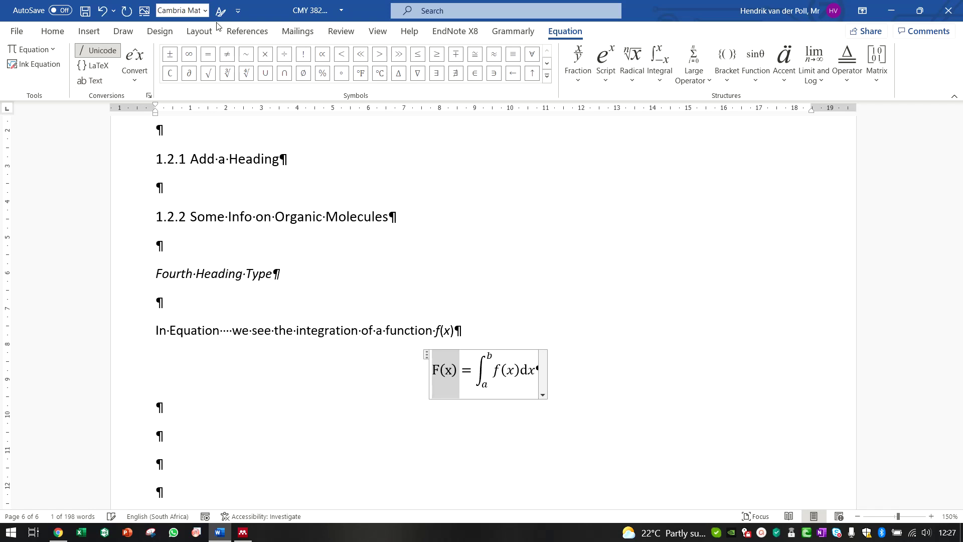
{"action": "left_click", "coordinate": [206, 11]}
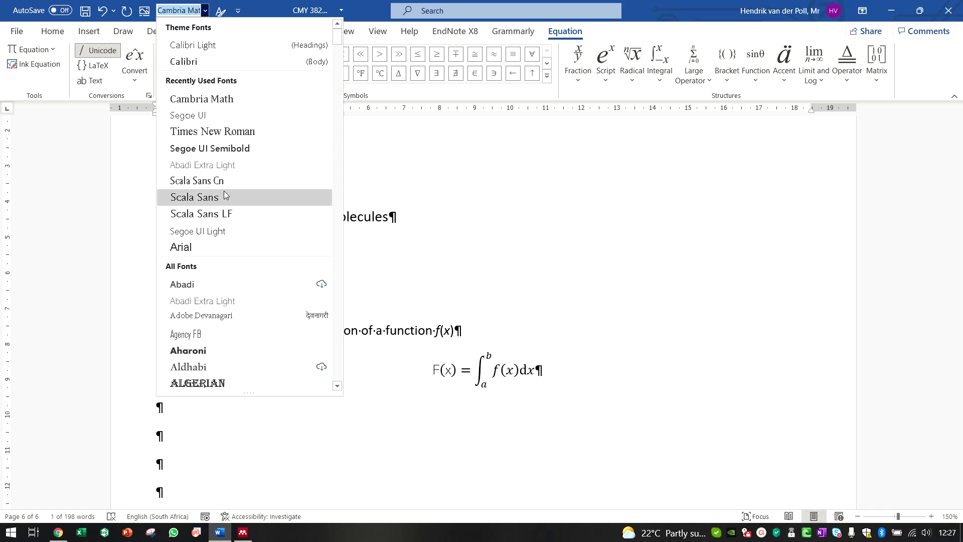
{"action": "left_click", "coordinate": [215, 62]}
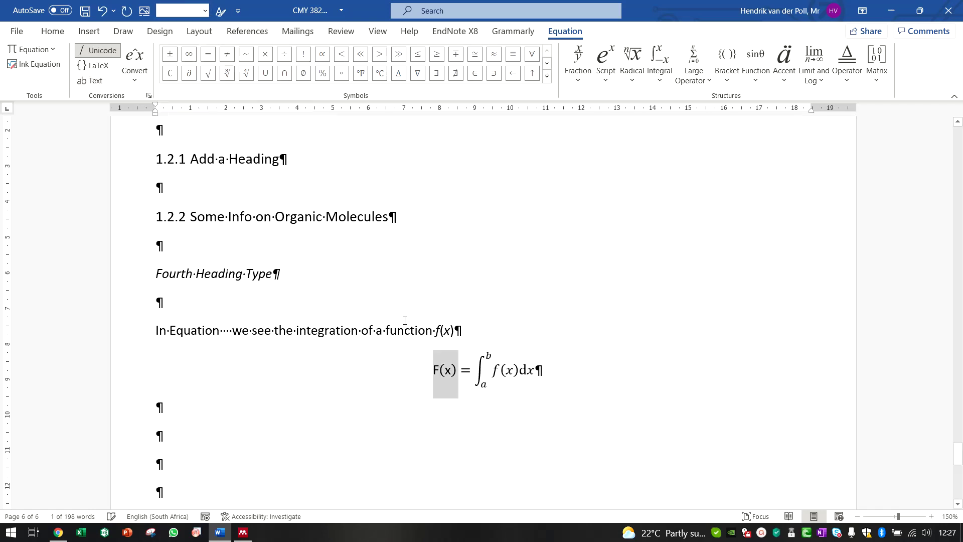
Italicize only the letter F at the start of the equation.
{"action": "left_click", "coordinate": [440, 381]}
{"action": "key", "text": "shift+Left"}
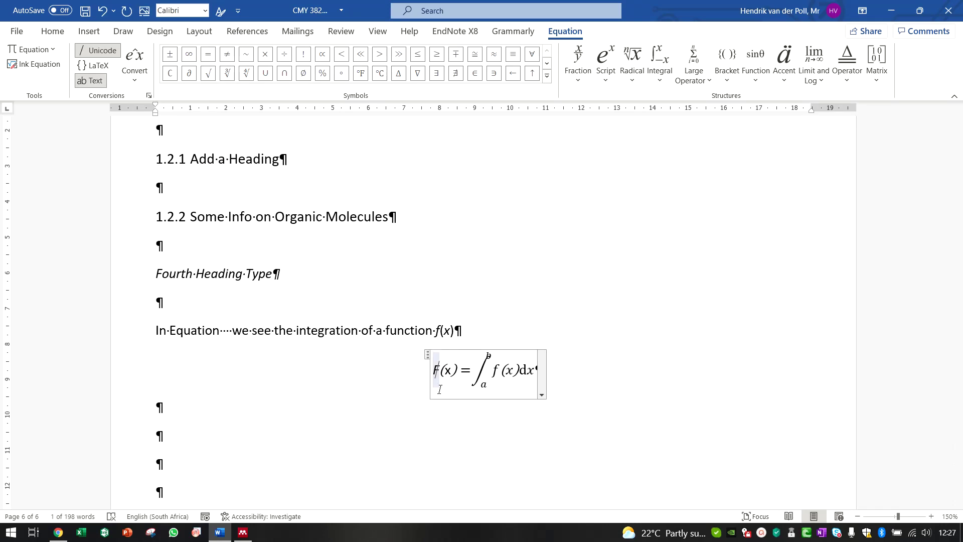
{"action": "left_click", "coordinate": [440, 390]}
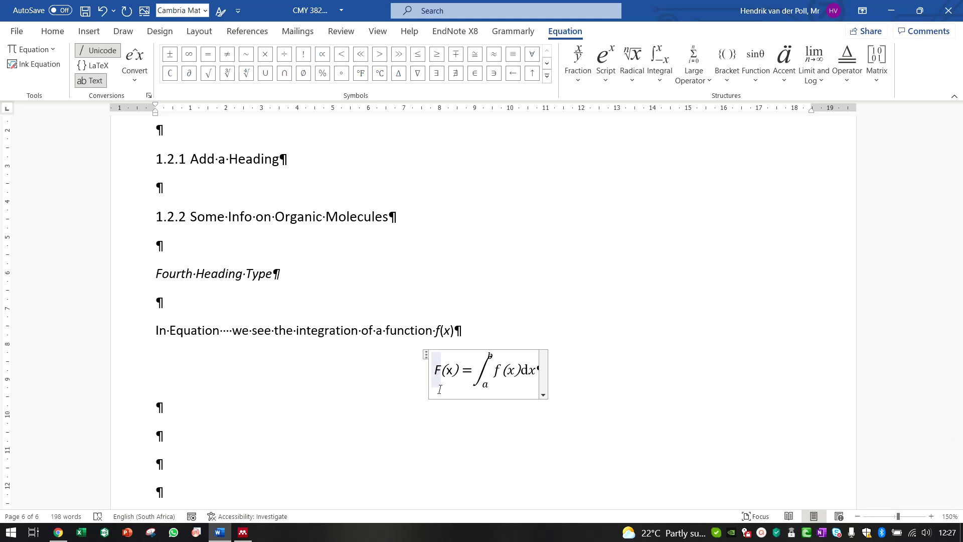
{"action": "key", "text": "shift+Left"}
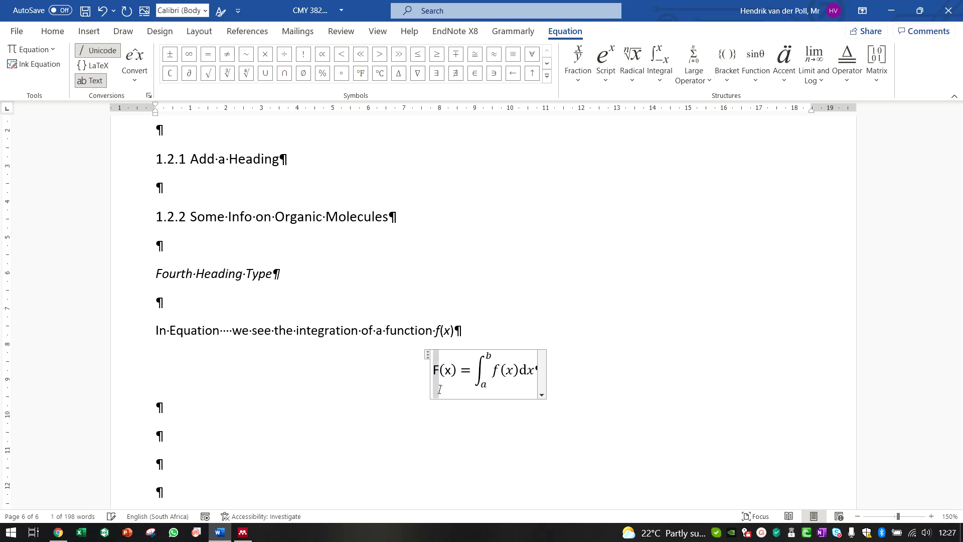
{"action": "key", "text": "ctrl+i"}
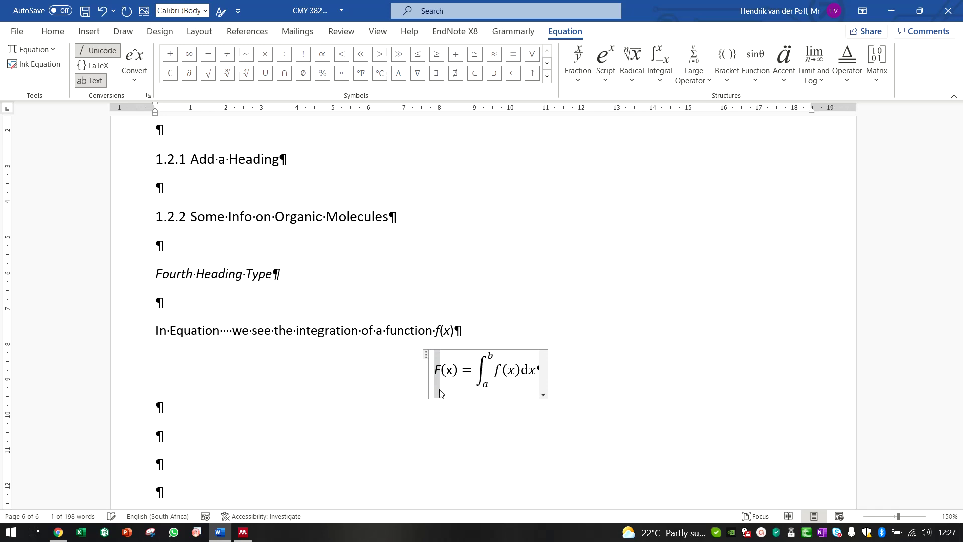
Italicize the x inside F(x) at the start of the equation.
{"action": "key", "text": "Right"}
{"action": "key", "text": "Right"}
{"action": "key", "text": "shift+Right"}
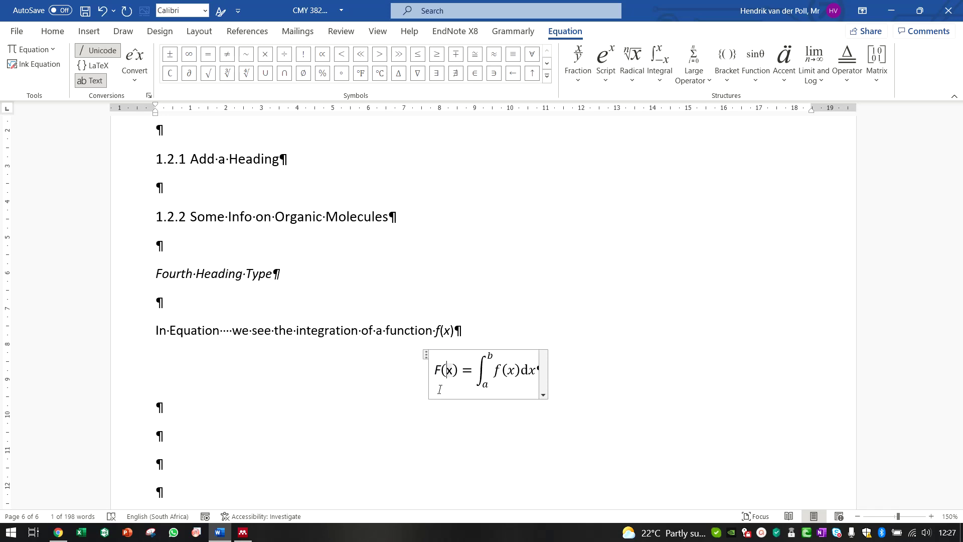
{"action": "key", "text": "ctrl+i"}
Convert the integral expression after the equals sign to normal text and set its font to Calibri.
{"action": "key", "text": "Right"}
{"action": "key", "text": "Right"}
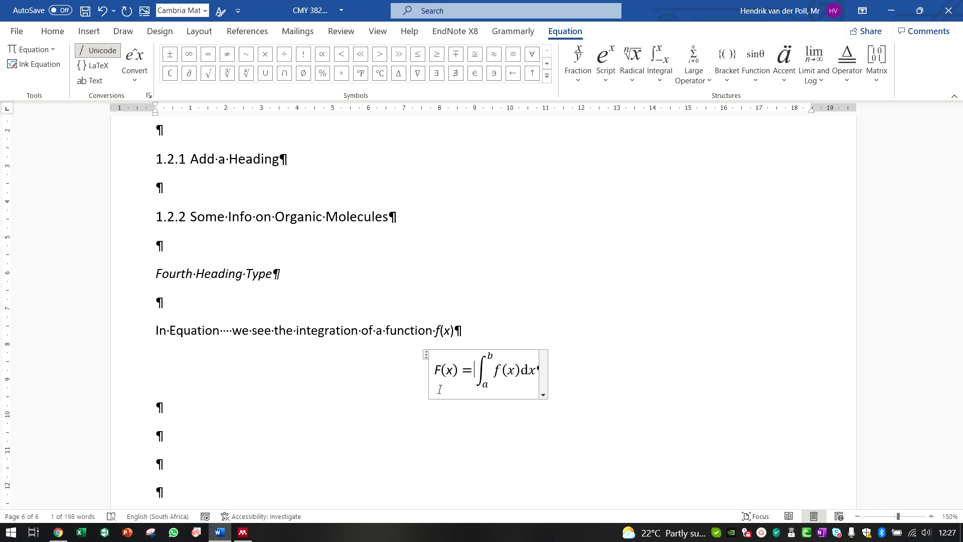
{"action": "key", "text": "Right"}
{"action": "key", "text": "shift+Right"}
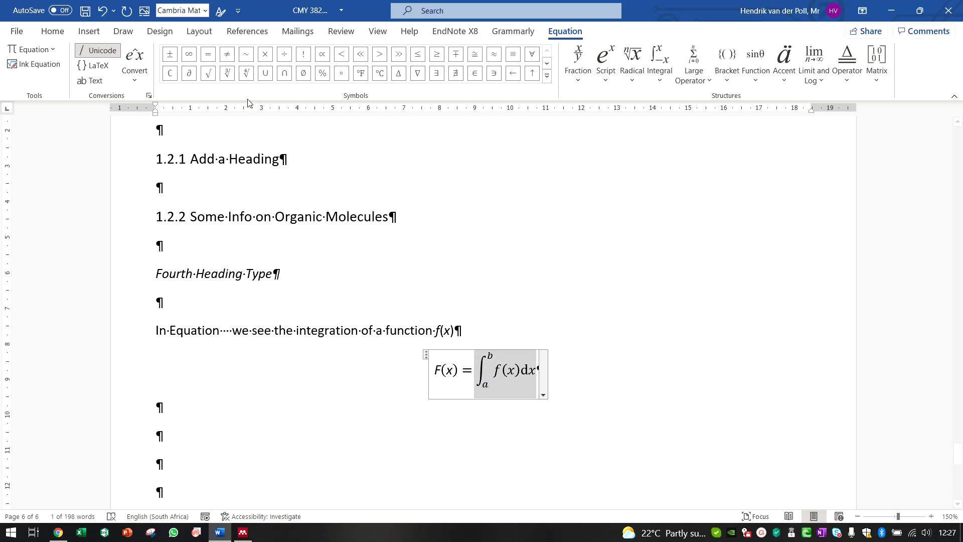
{"action": "left_click", "coordinate": [90, 81]}
{"action": "left_click", "coordinate": [203, 14]}
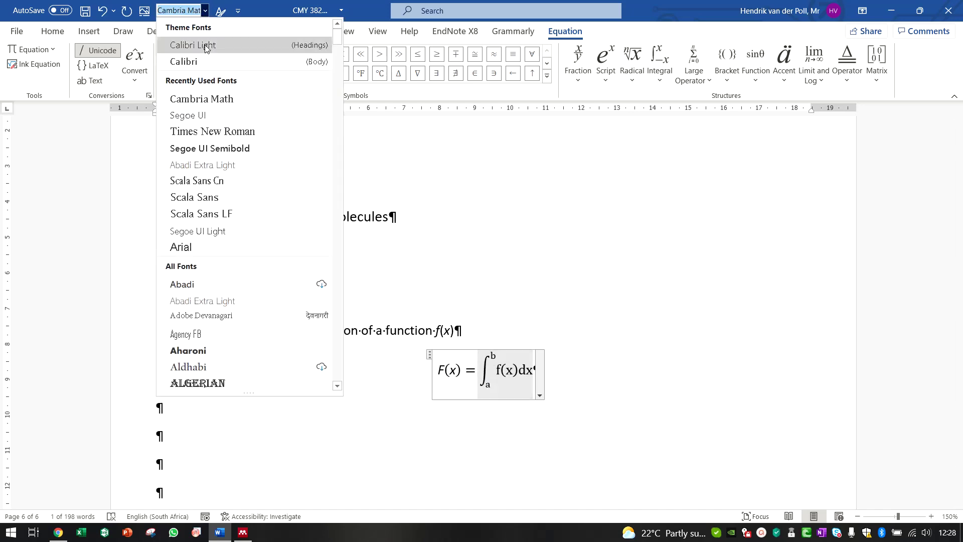
{"action": "left_click", "coordinate": [178, 60]}
Italicize the limits a and b, the function letter f and its variable x in the integral expression.
{"action": "left_click", "coordinate": [497, 369]}
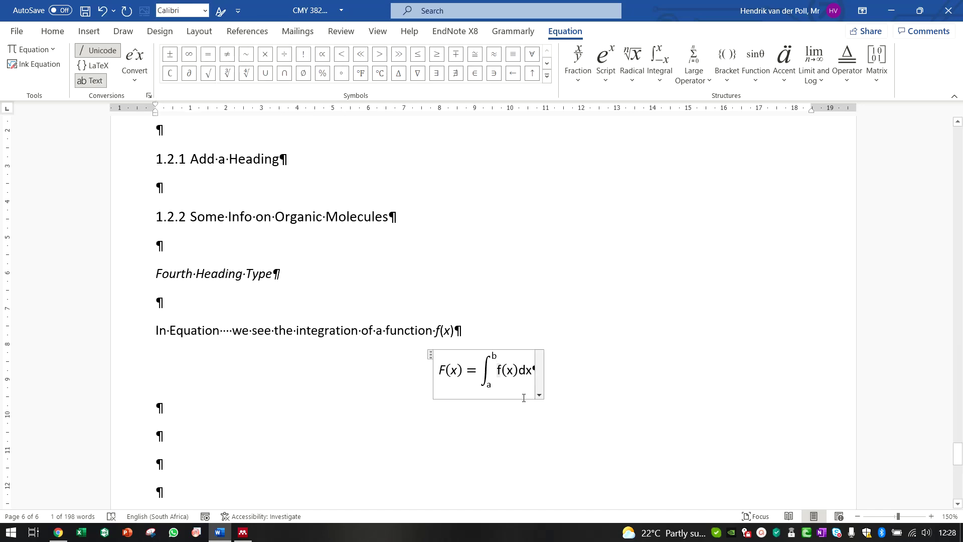
{"action": "key", "text": "Left"}
{"action": "key", "text": "Left"}
{"action": "key", "text": "Right"}
{"action": "key", "text": "Right"}
{"action": "key", "text": "Right"}
{"action": "key", "text": "Right"}
{"action": "key", "text": "Right"}
{"action": "key", "text": "Right"}
{"action": "key", "text": "Right"}
{"action": "key", "text": "Right"}
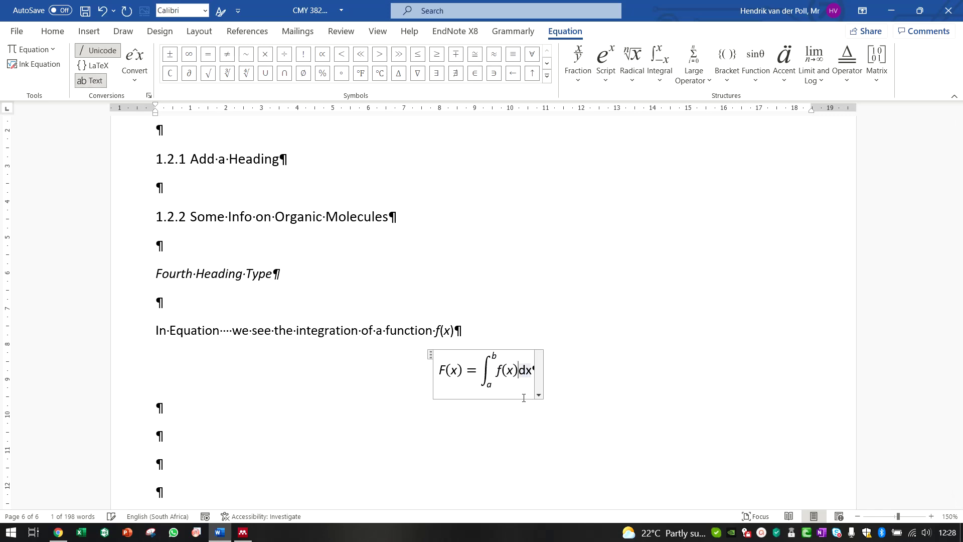
Leave the equation and view the page briefly with formatting marks hidden.
{"action": "left_click", "coordinate": [587, 437]}
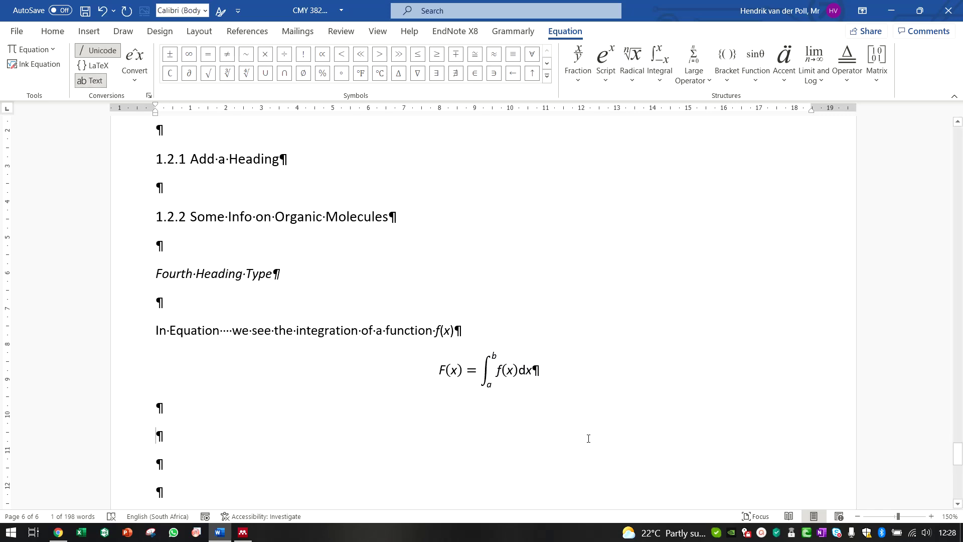
{"action": "left_click", "coordinate": [431, 59]}
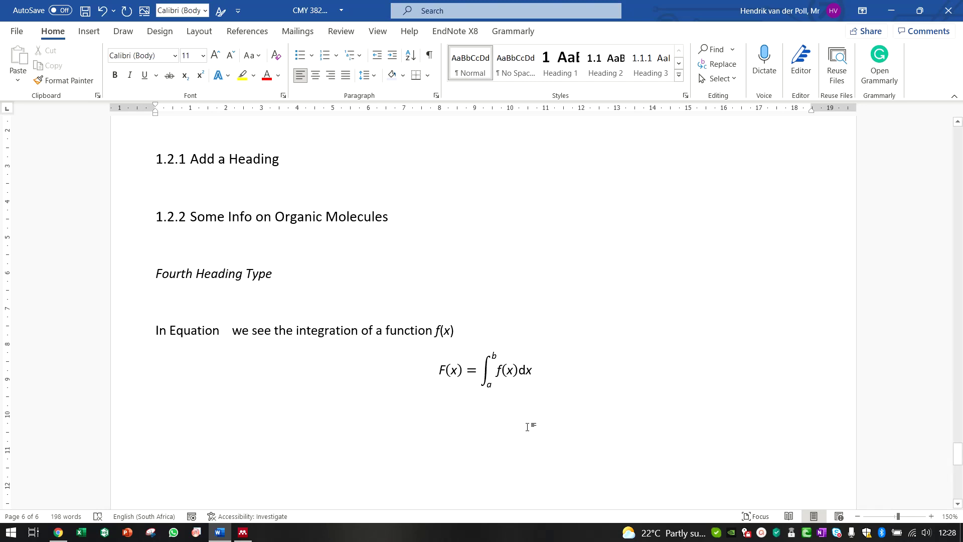
{"action": "left_click", "coordinate": [432, 57]}
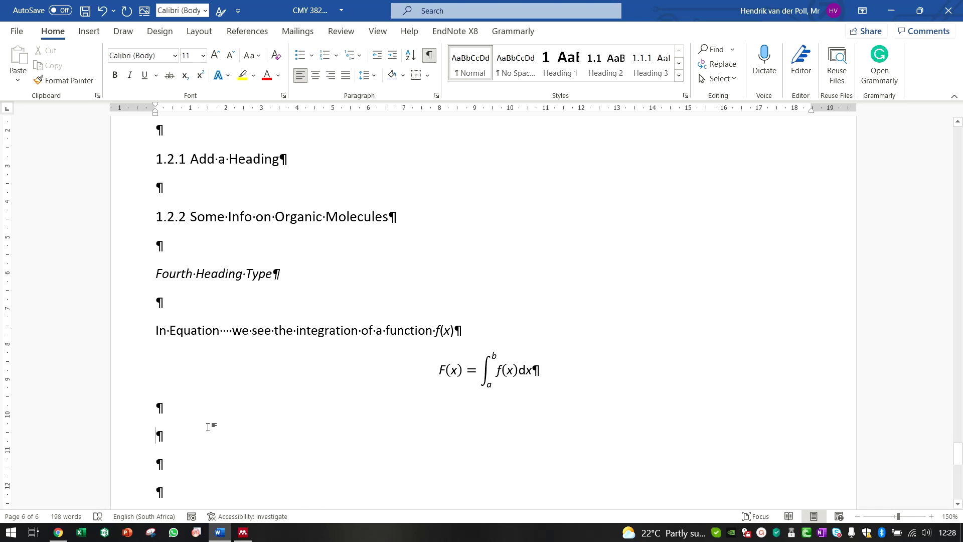
Start a caption on the empty line below the equation, using the Equation label and excluding the label from the caption.
{"action": "left_click", "coordinate": [192, 410]}
{"action": "left_click", "coordinate": [148, 14]}
{"action": "left_click", "coordinate": [582, 245]}
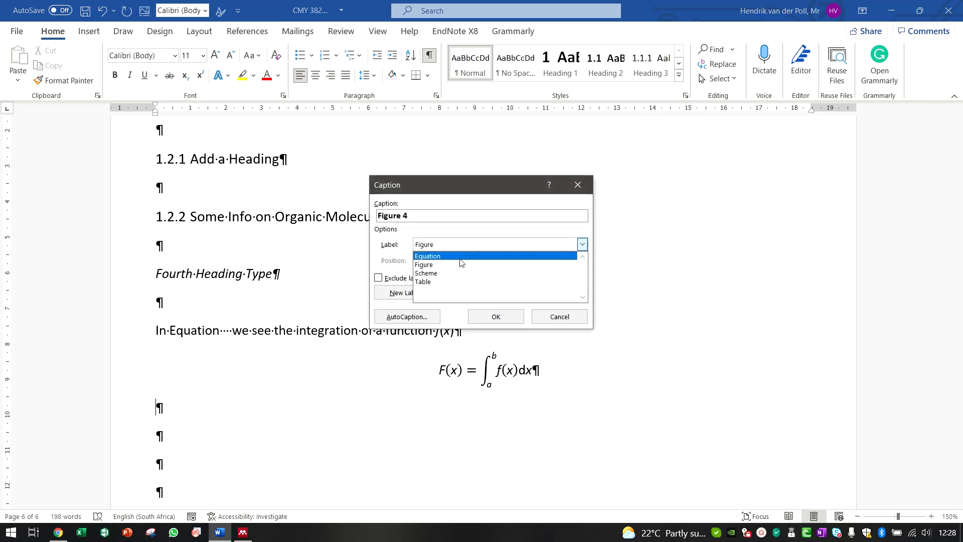
{"action": "left_click", "coordinate": [457, 257]}
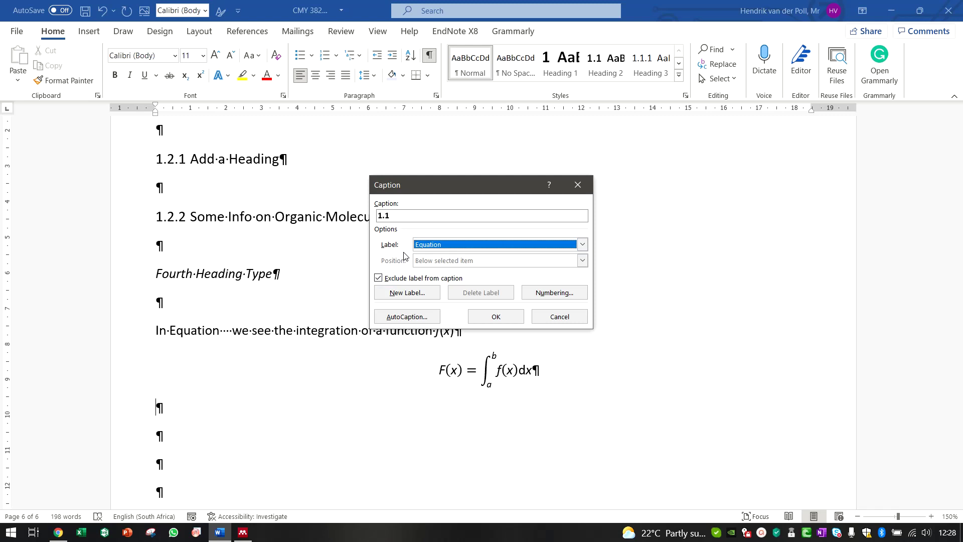
{"action": "left_click", "coordinate": [378, 279]}
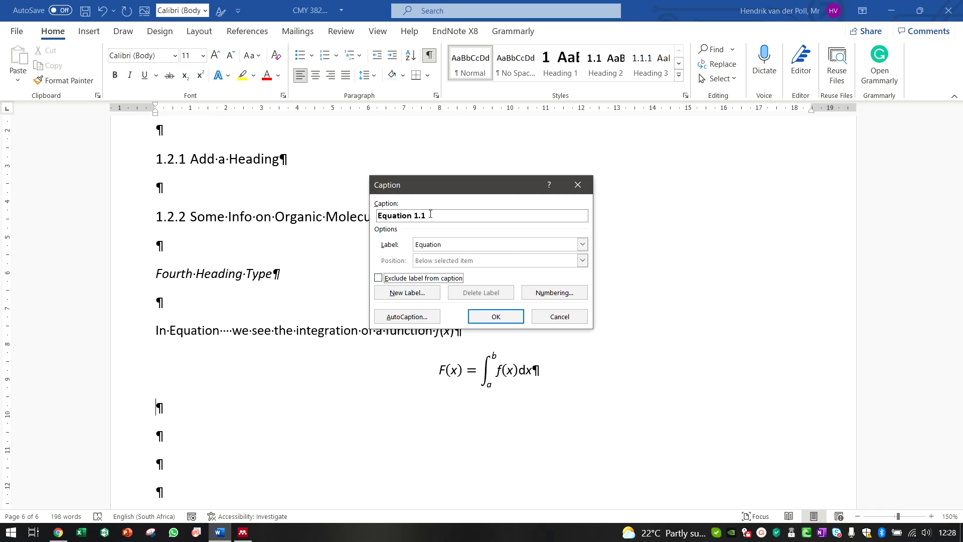
{"action": "left_click", "coordinate": [379, 278]}
Turn off the chapter number in the caption numbering and insert the caption below the equation.
{"action": "left_click", "coordinate": [551, 293]}
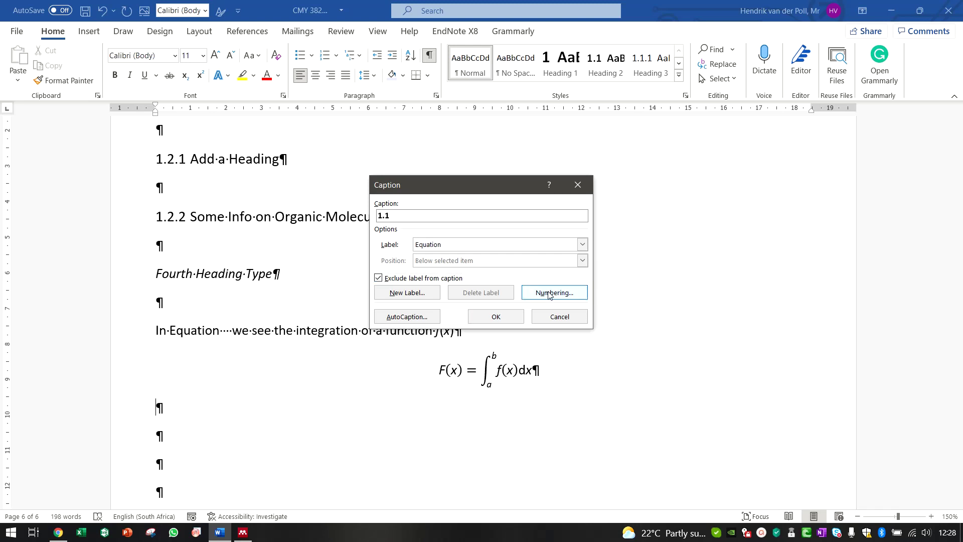
{"action": "left_click", "coordinate": [423, 236]}
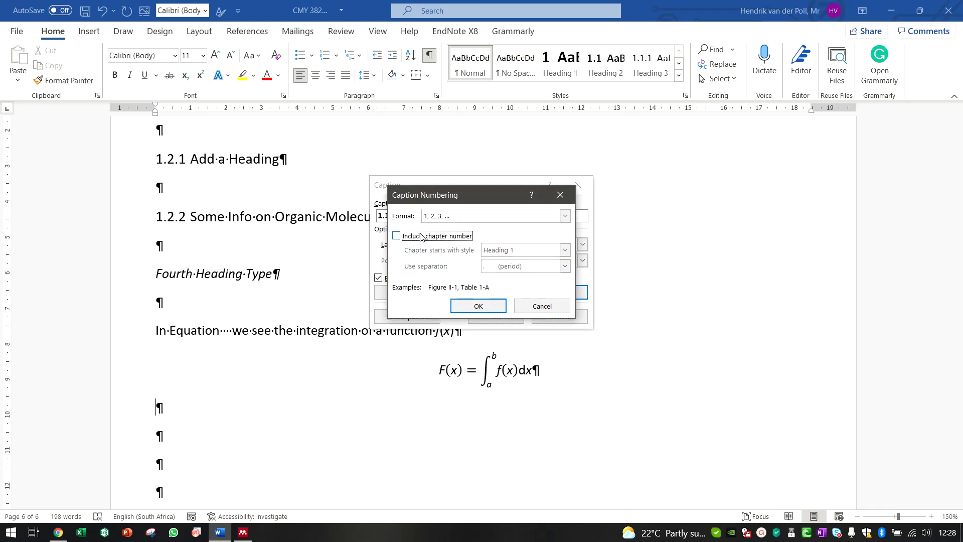
{"action": "left_click", "coordinate": [477, 306]}
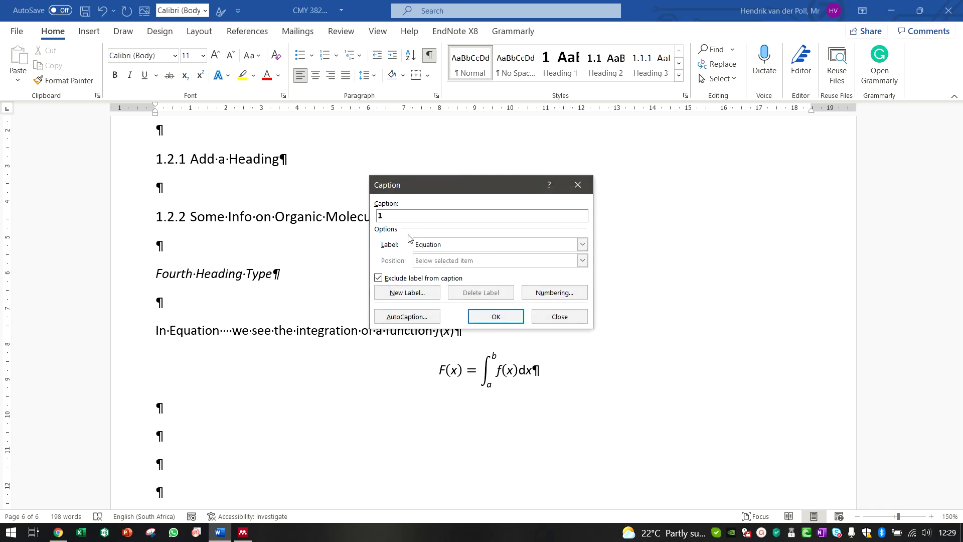
{"action": "left_click", "coordinate": [504, 322]}
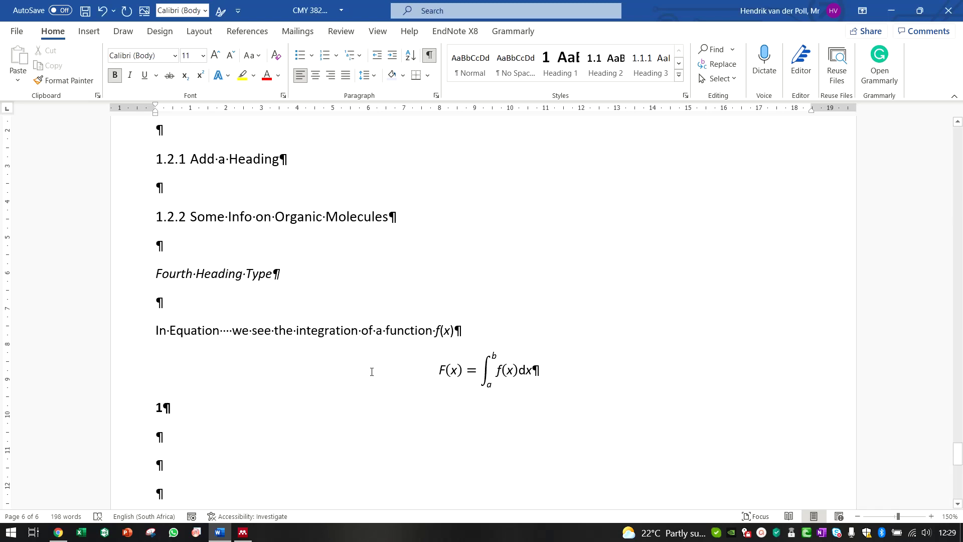
Right-align the equation number on the line below the equation.
{"action": "left_click", "coordinate": [146, 408]}
{"action": "left_click", "coordinate": [239, 418]}
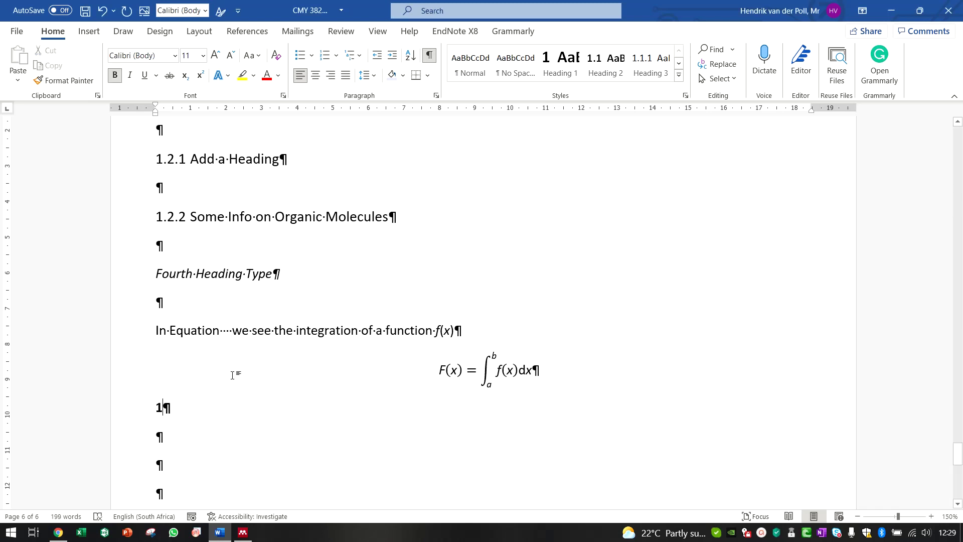
{"action": "left_click", "coordinate": [333, 79]}
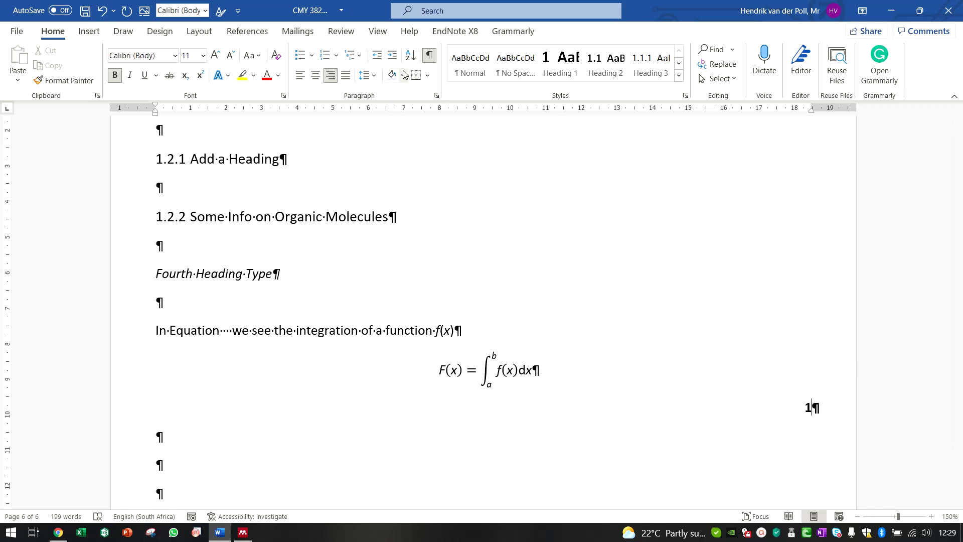
Check the position of the number relative to the equation with formatting marks temporarily hidden.
{"action": "left_click", "coordinate": [554, 370]}
{"action": "left_click", "coordinate": [837, 411]}
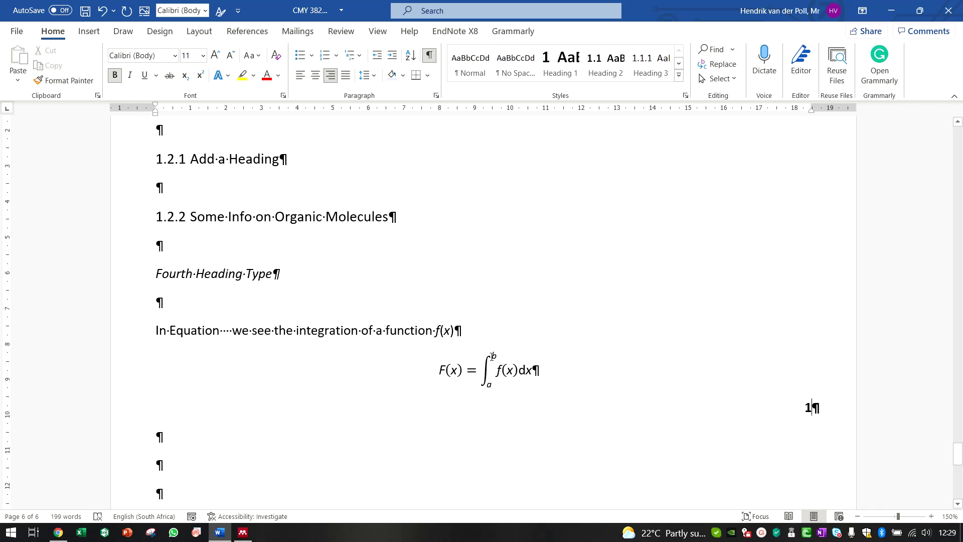
{"action": "left_click", "coordinate": [431, 58]}
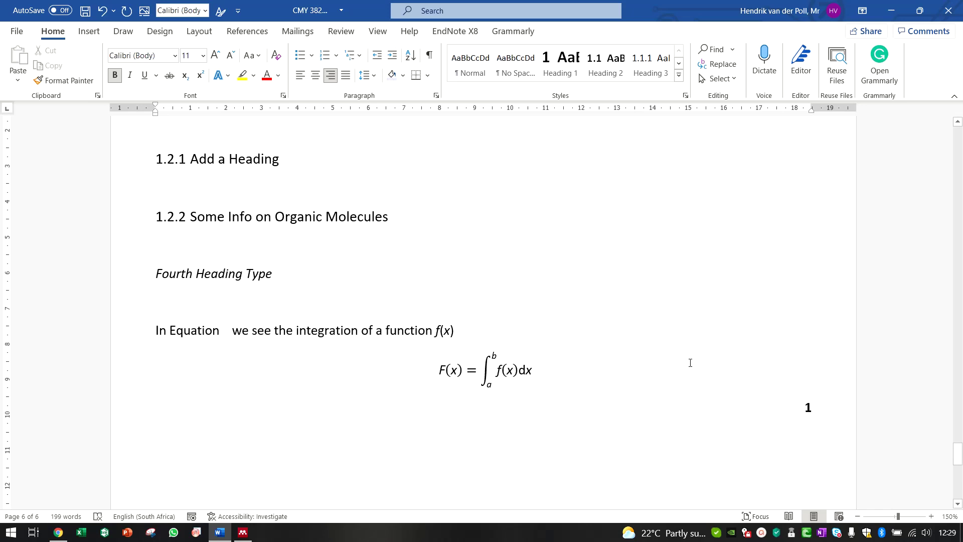
{"action": "left_click", "coordinate": [429, 55]}
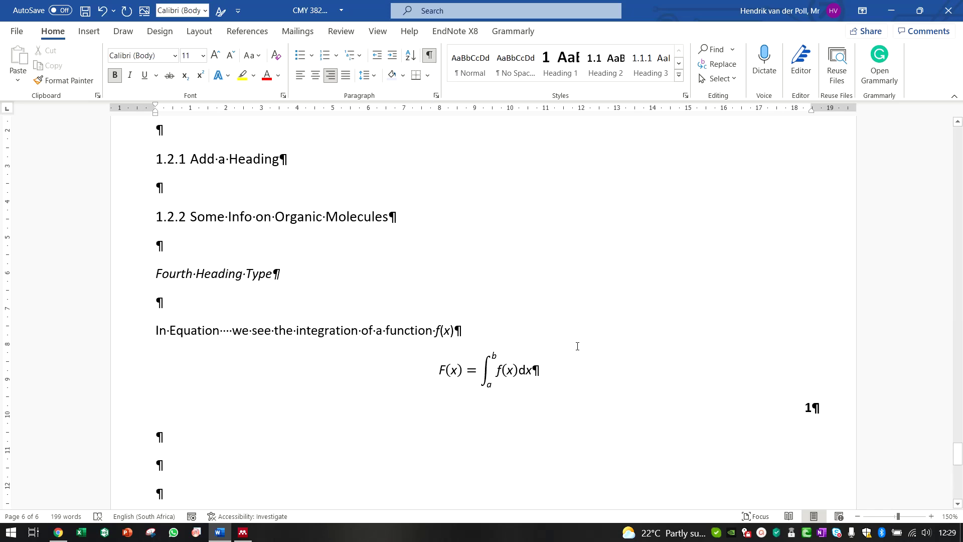
Insert a table with one row and two columns on the empty line below the equation number.
{"action": "key", "text": "Left"}
{"action": "left_click", "coordinate": [450, 434]}
{"action": "scroll", "coordinate": [457, 435], "scroll_direction": "down", "scroll_amount": 3}
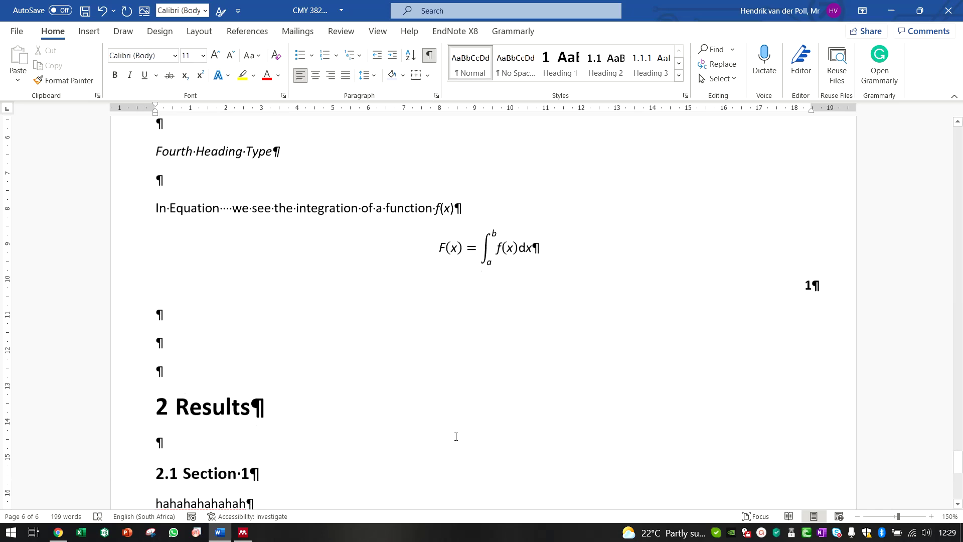
{"action": "scroll", "coordinate": [399, 348], "scroll_direction": "up", "scroll_amount": 2}
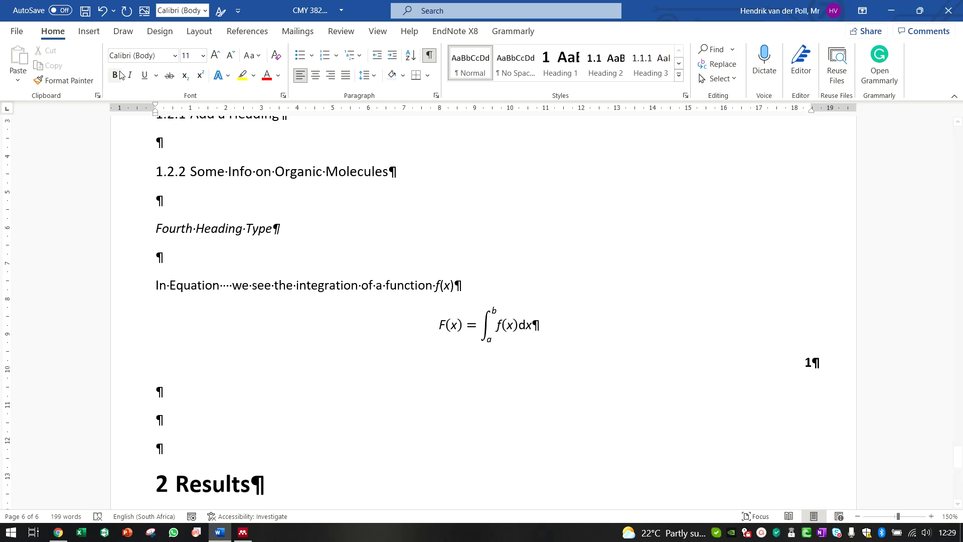
{"action": "left_click", "coordinate": [93, 35]}
{"action": "left_click", "coordinate": [91, 63]}
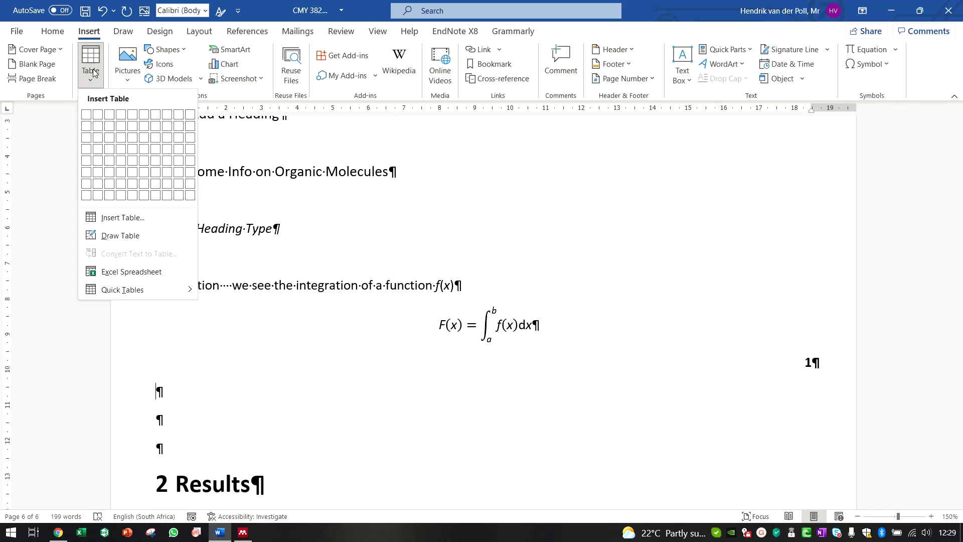
{"action": "left_click", "coordinate": [96, 115]}
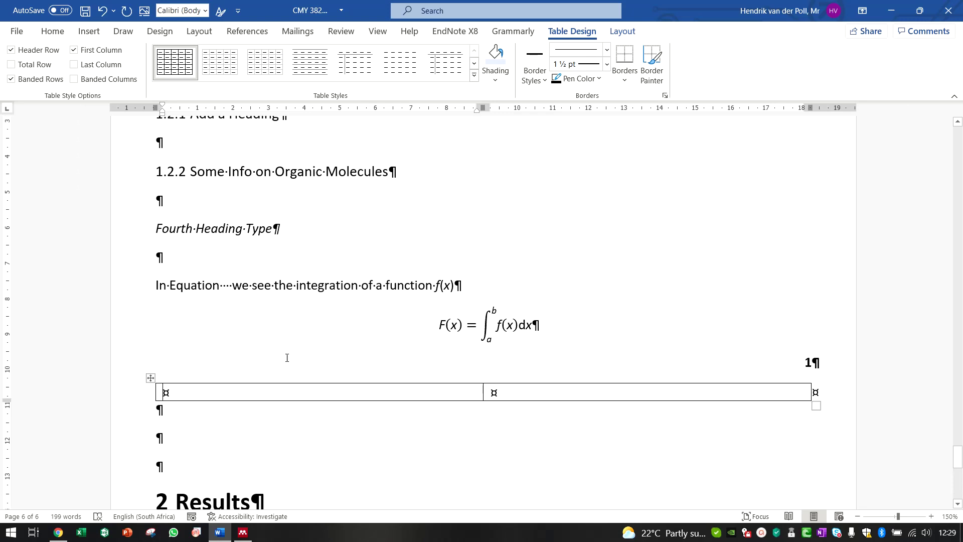
{"action": "triple_click", "coordinate": [510, 321]}
{"action": "key", "text": "Delete"}
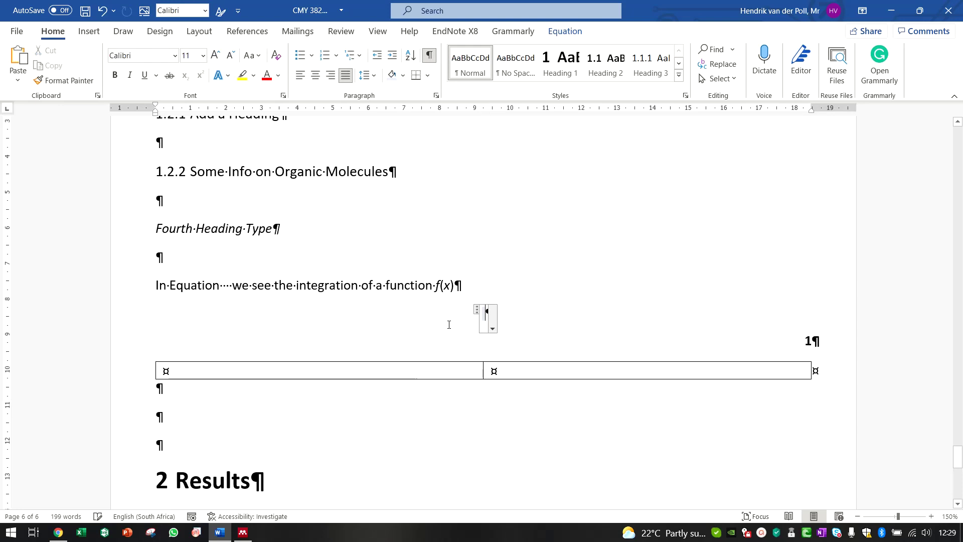
{"action": "key", "text": "ctrl+z"}
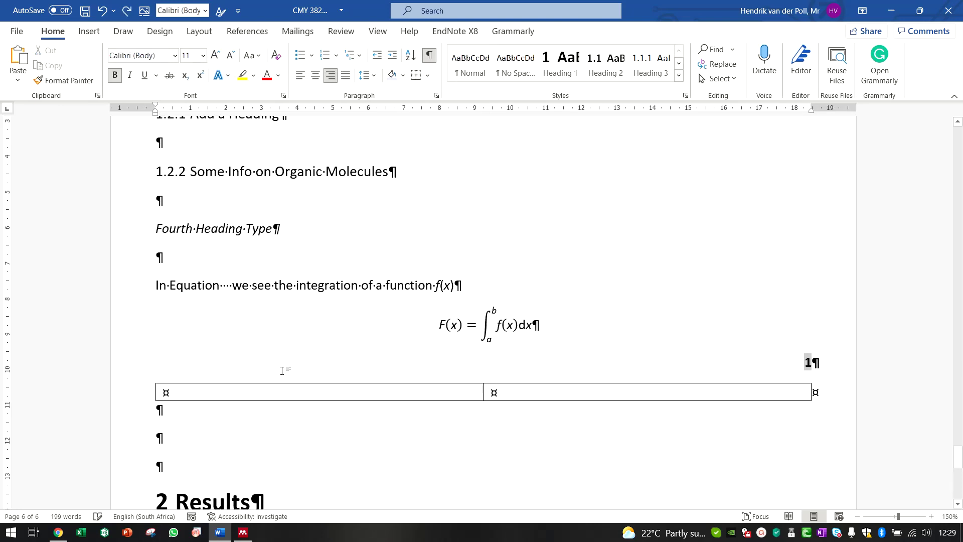
Move the whole equation into the table's first cell and remove the empty paragraph beneath it.
{"action": "left_click", "coordinate": [504, 326]}
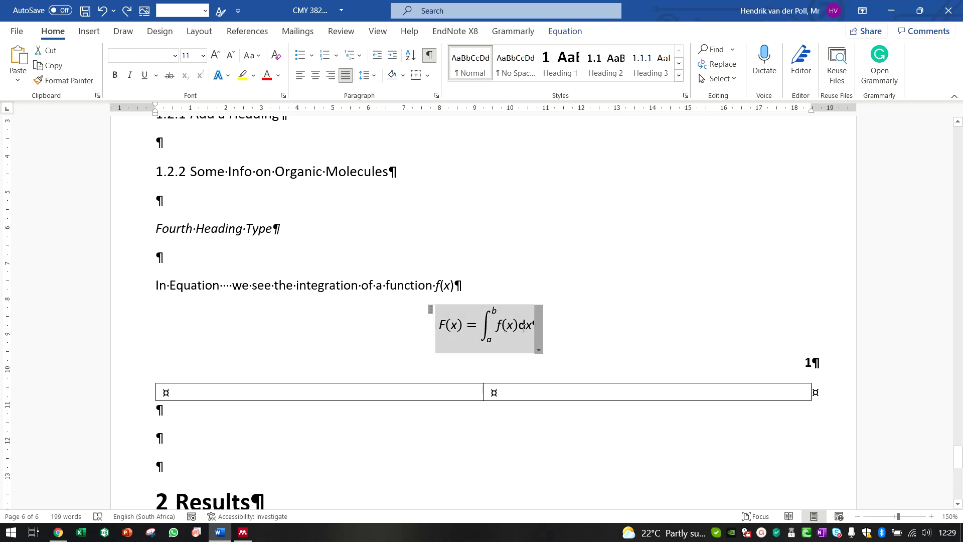
{"action": "key", "text": "ctrl+y"}
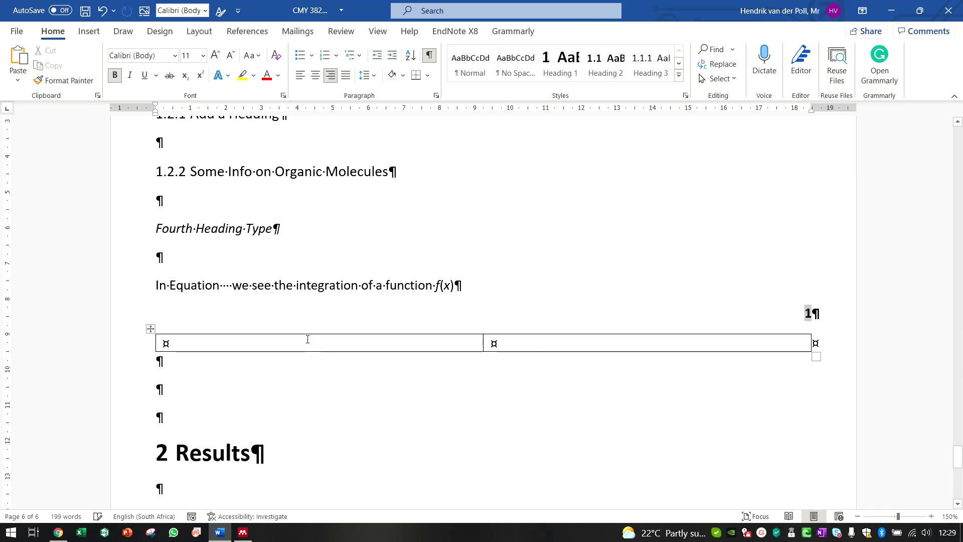
{"action": "left_click", "coordinate": [173, 341]}
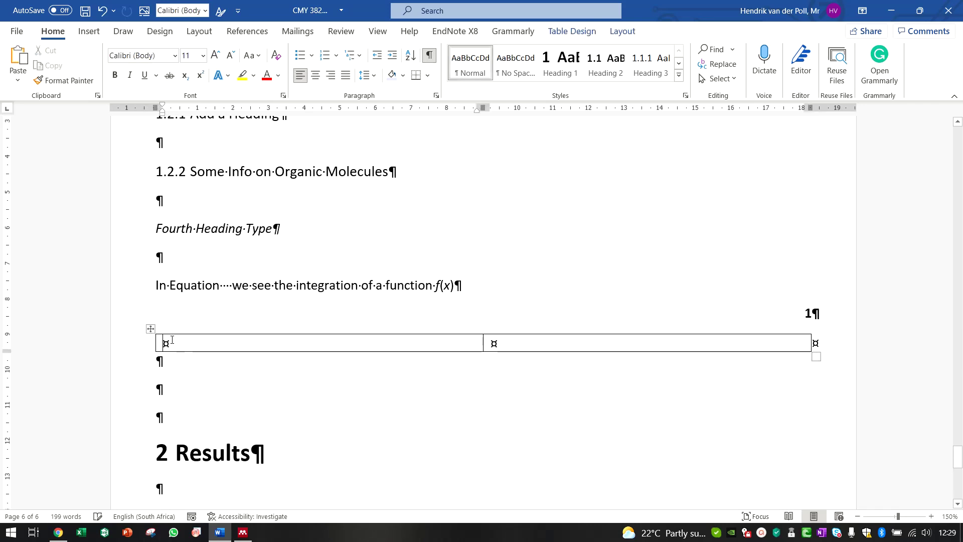
{"action": "key", "text": "ctrl+z"}
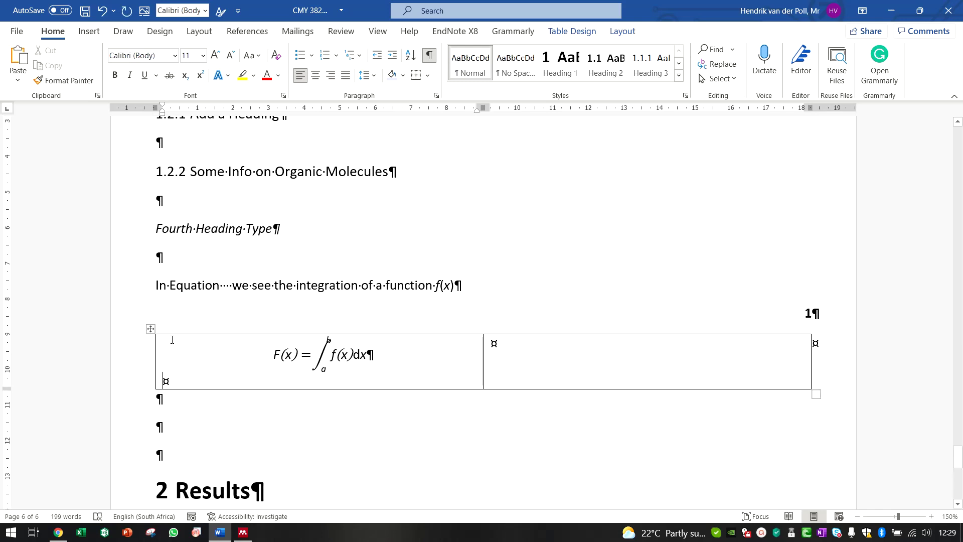
{"action": "key", "text": "BackSpace"}
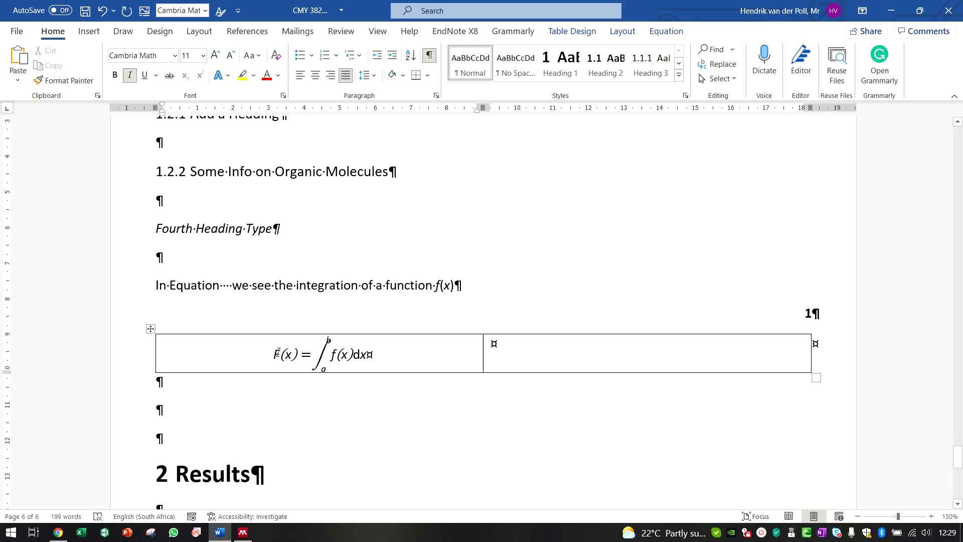
Return the cursor to the start of the equation in the table's first cell to refresh how its integral is displayed.
{"action": "key", "text": "Down"}
{"action": "key", "text": "Down"}
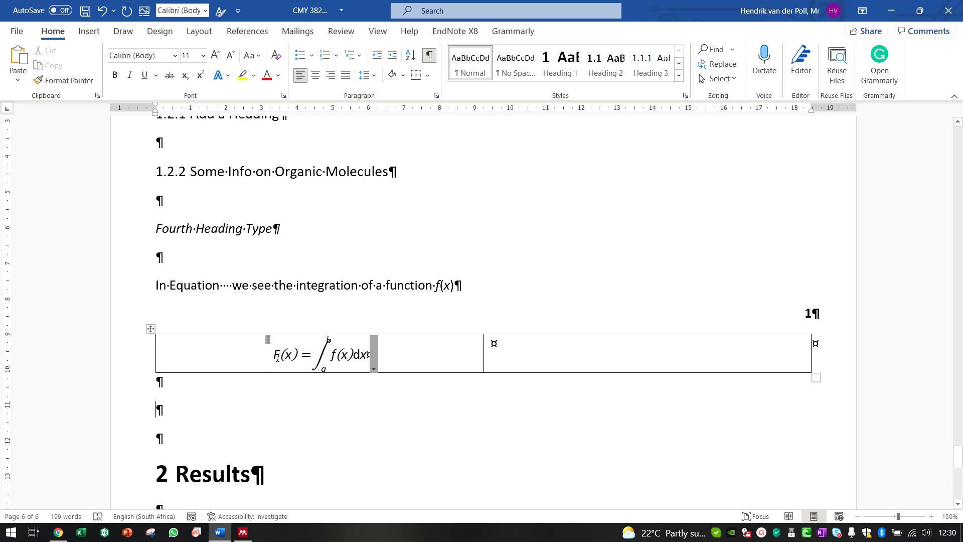
{"action": "left_click", "coordinate": [274, 354]}
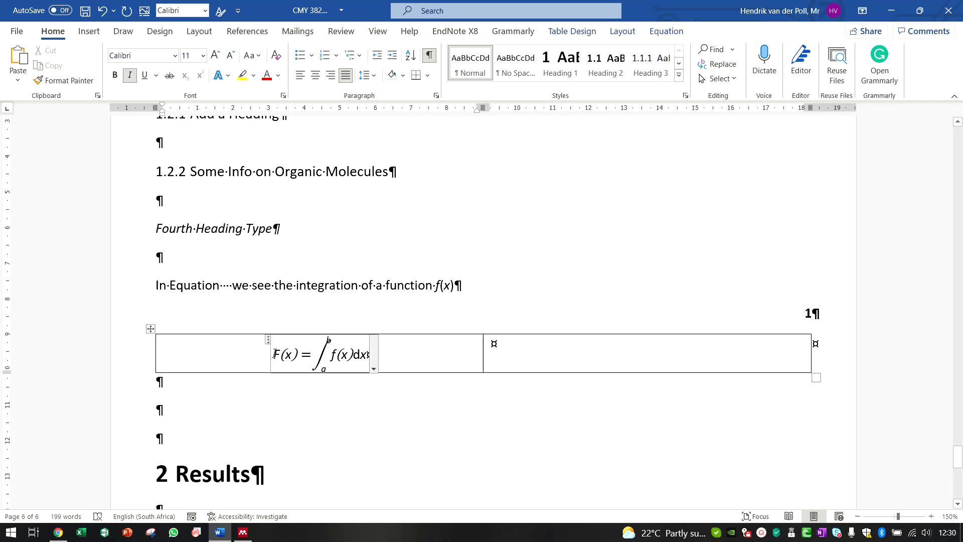
{"action": "key", "text": "Left"}
{"action": "left_click", "coordinate": [275, 354]}
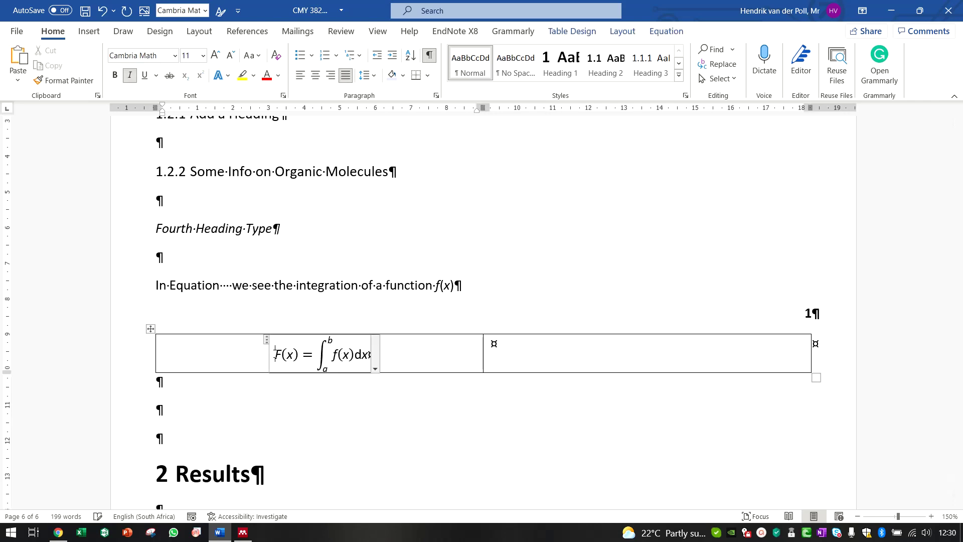
Enter a pair of parentheses in the table's second cell and move the equation number from the line above between them.
{"action": "left_click", "coordinate": [540, 352]}
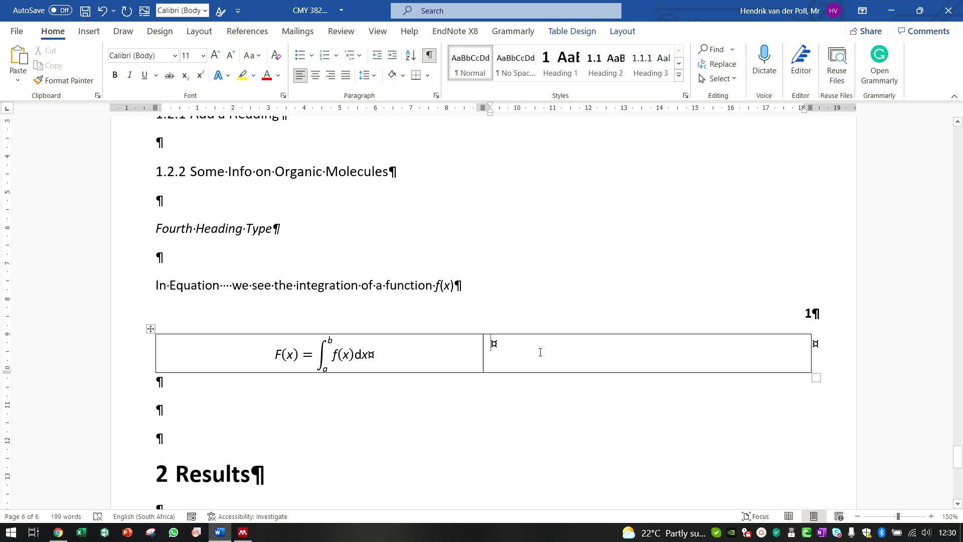
{"action": "type", "text": "()"}
{"action": "left_click_drag", "start_coordinate": [837, 314], "coordinate": [794, 314]}
{"action": "key", "text": "ctrl+c"}
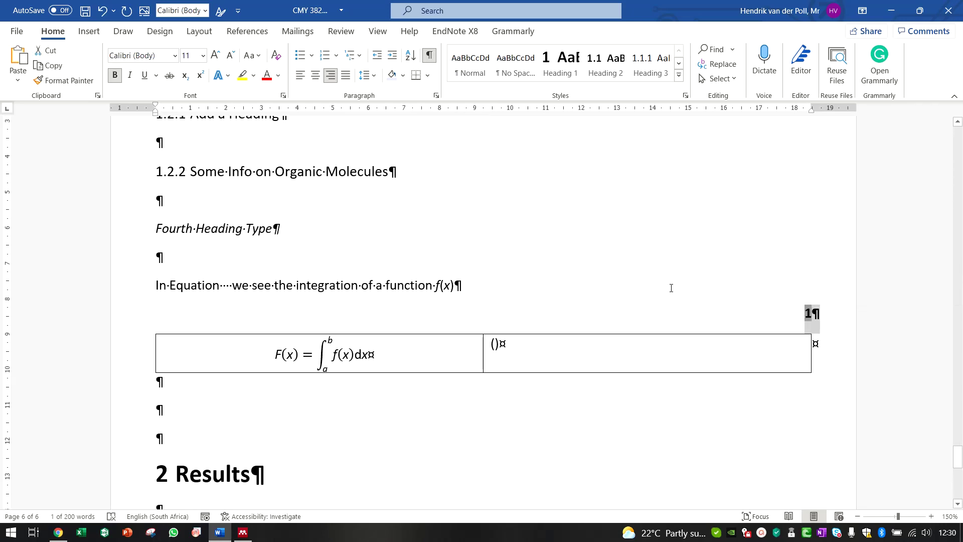
{"action": "left_click", "coordinate": [49, 53]}
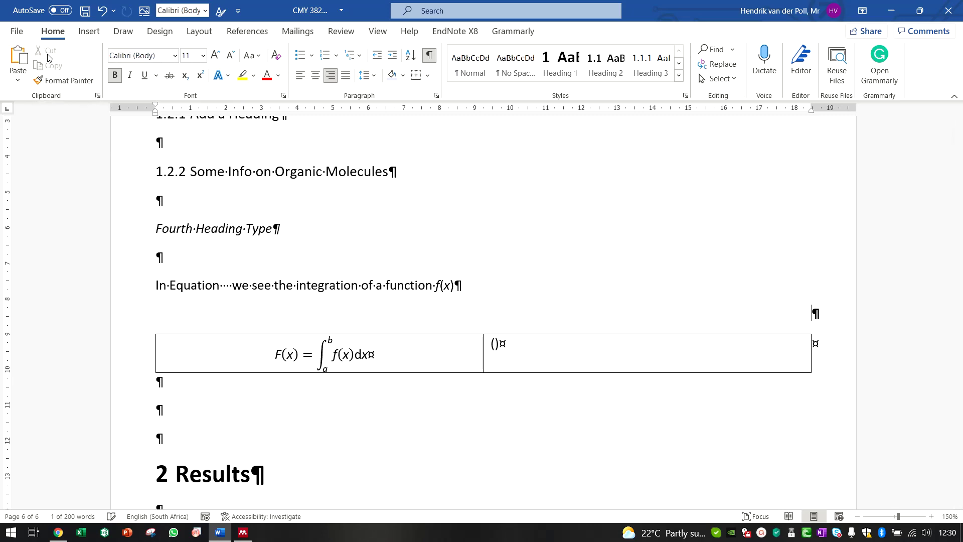
{"action": "left_click", "coordinate": [495, 345]}
{"action": "key", "text": "ctrl+v"}
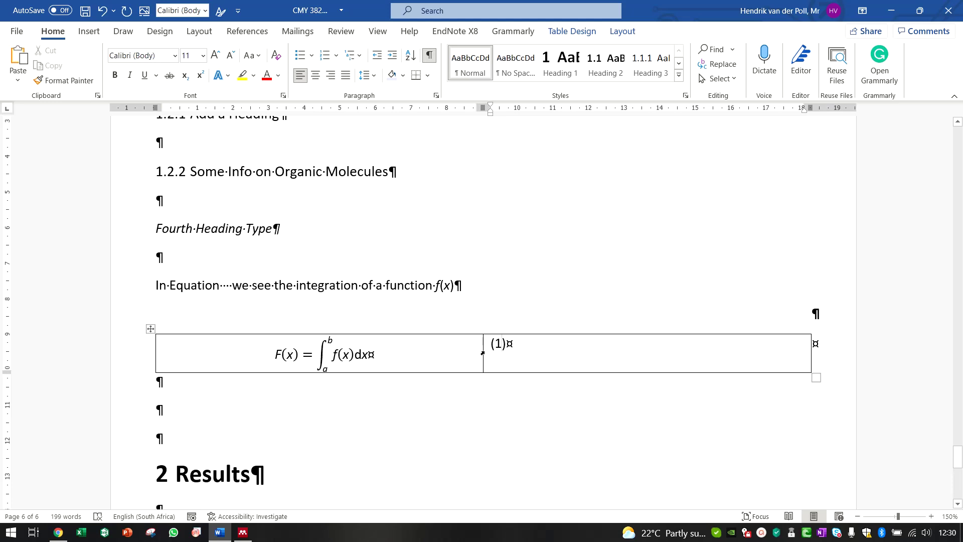
Narrow the table's second column to just fit the equation number and remove all borders from the table.
{"action": "left_click_drag", "start_coordinate": [483, 354], "coordinate": [797, 363]}
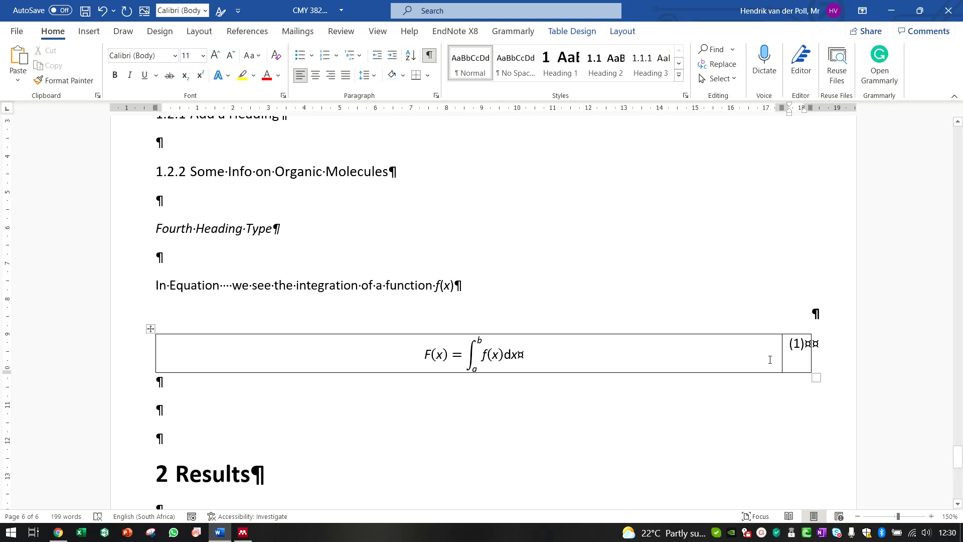
{"action": "left_click", "coordinate": [151, 329]}
{"action": "left_click", "coordinate": [576, 35]}
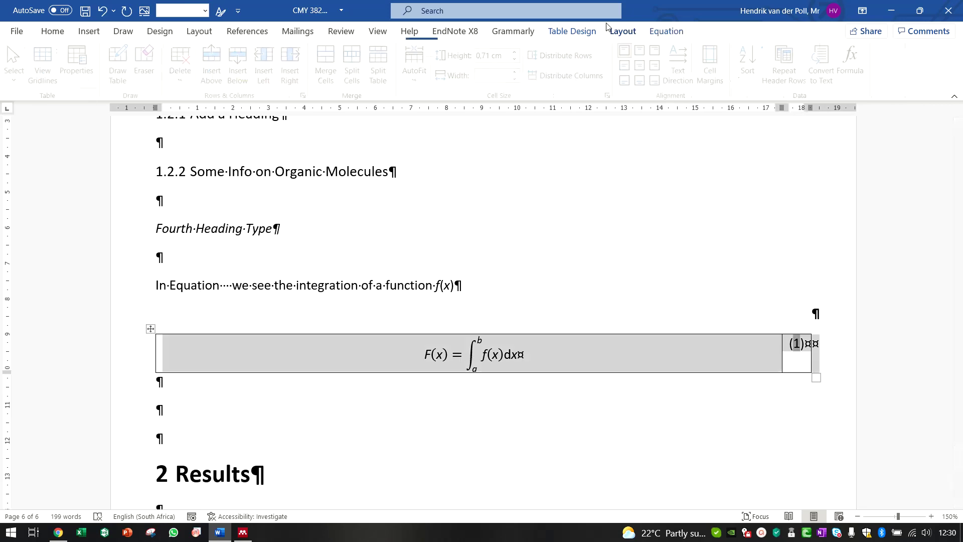
{"action": "left_click", "coordinate": [625, 76]}
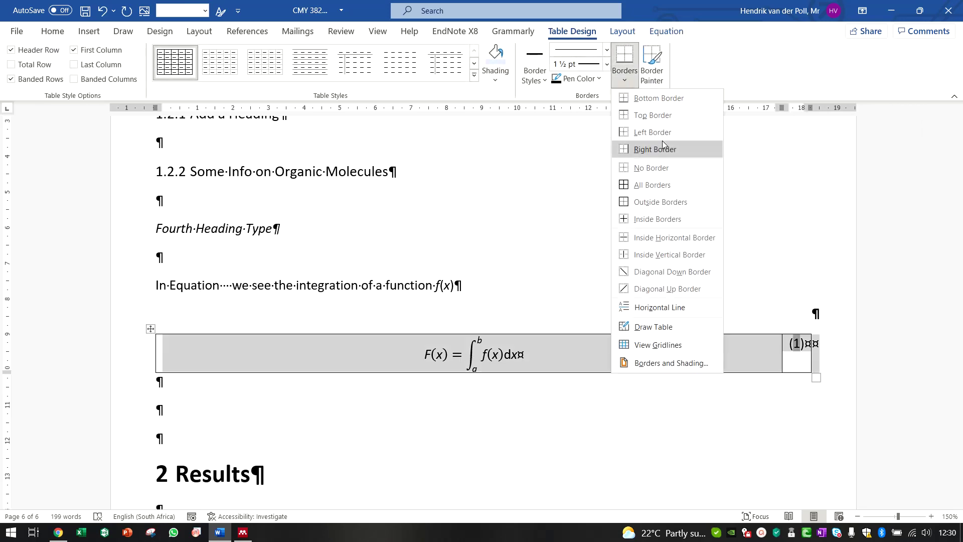
{"action": "left_click", "coordinate": [672, 174]}
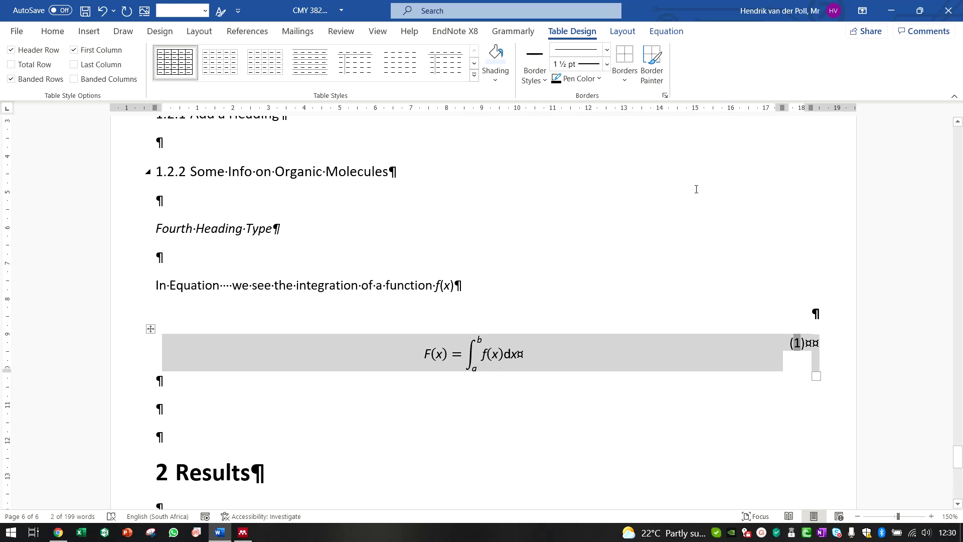
Align the equation number centre right within its cell and hide the formatting marks.
{"action": "left_click", "coordinate": [784, 337]}
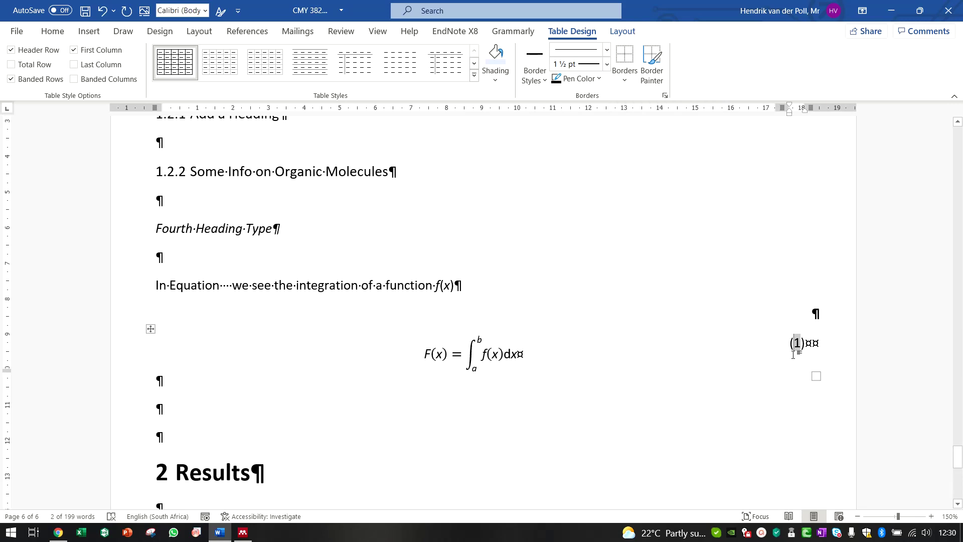
{"action": "left_click", "coordinate": [618, 33]}
{"action": "left_click", "coordinate": [659, 66]}
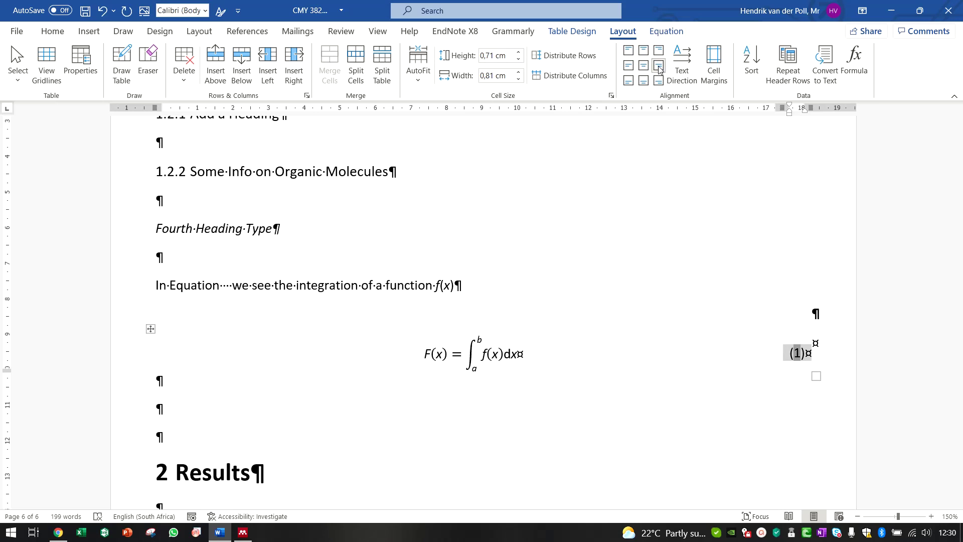
{"action": "left_click", "coordinate": [384, 410]}
{"action": "left_click", "coordinate": [430, 55]}
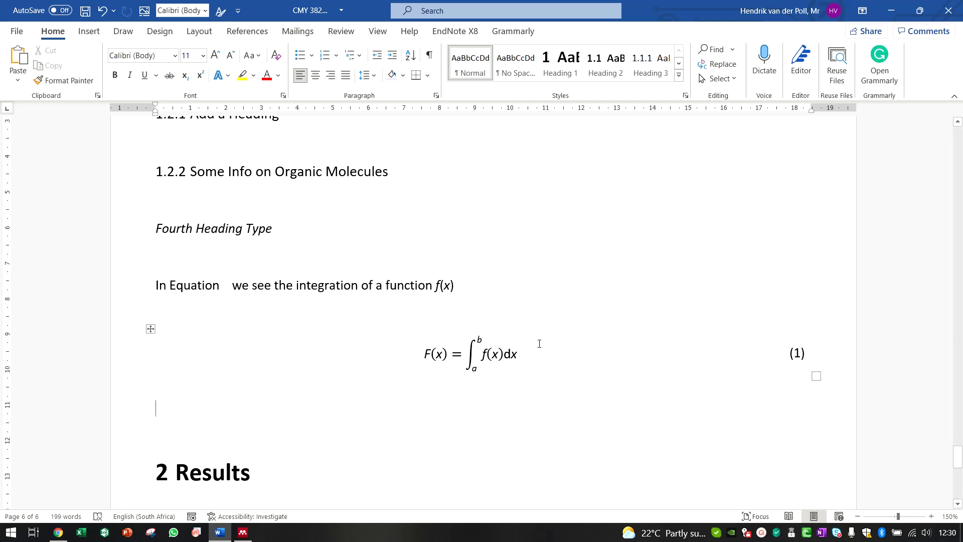
Insert a cross-reference to the entire caption of equation (1) after "In Equation" and delete the surplus space following it.
{"action": "left_click", "coordinate": [225, 285]}
{"action": "left_click", "coordinate": [256, 35]}
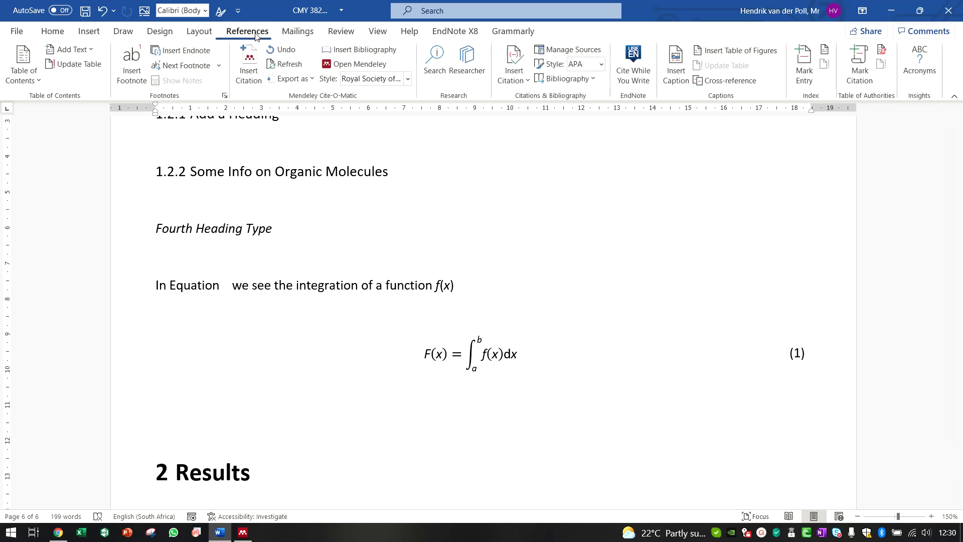
{"action": "left_click", "coordinate": [739, 89]}
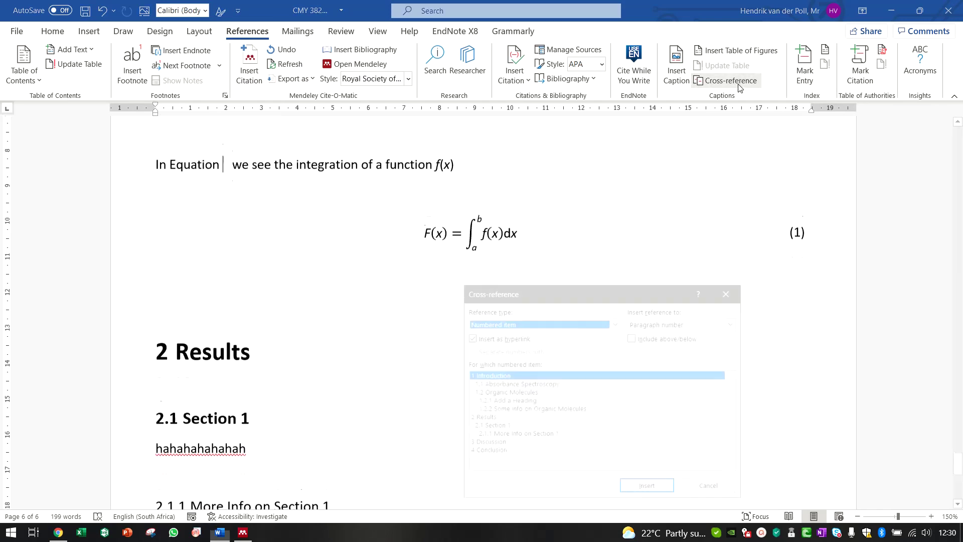
{"action": "left_click", "coordinate": [535, 323]}
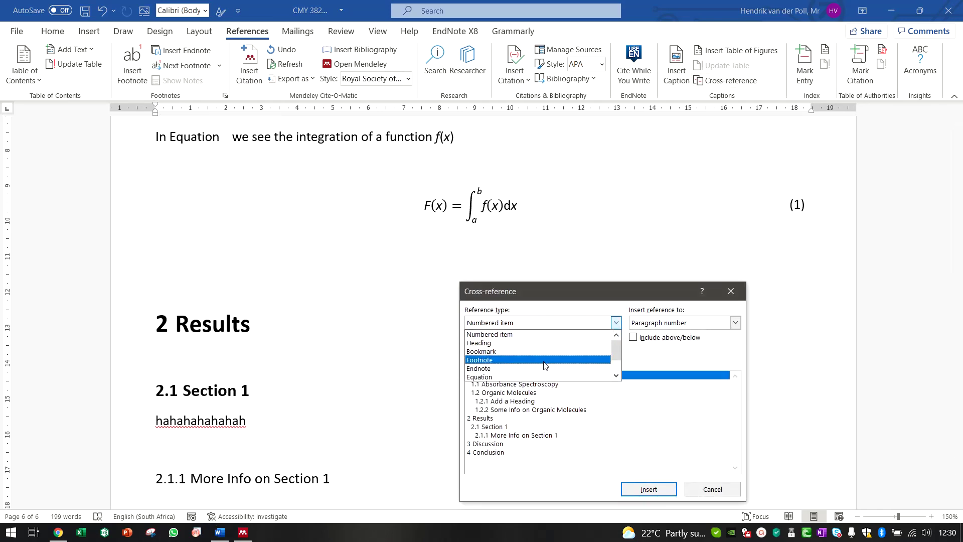
{"action": "left_click", "coordinate": [522, 376]}
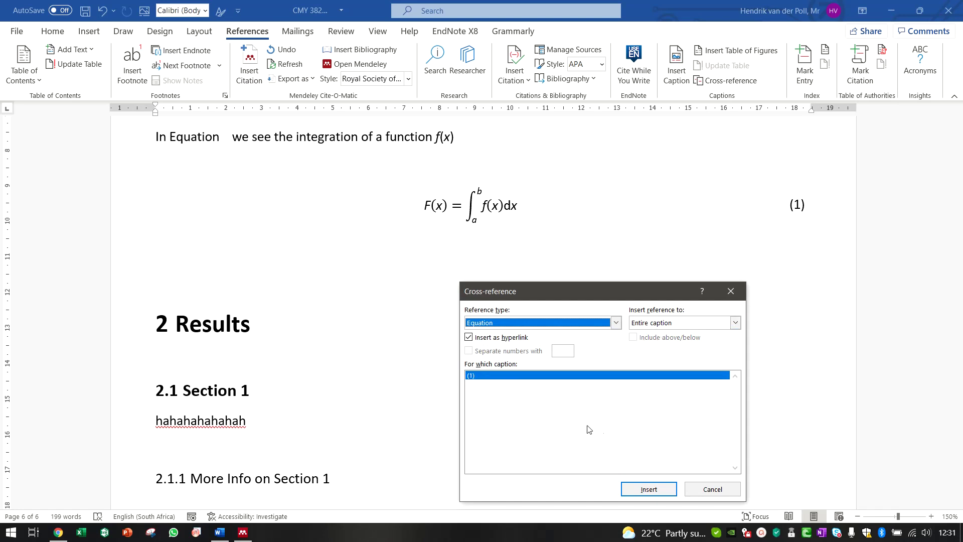
{"action": "left_click", "coordinate": [647, 489]}
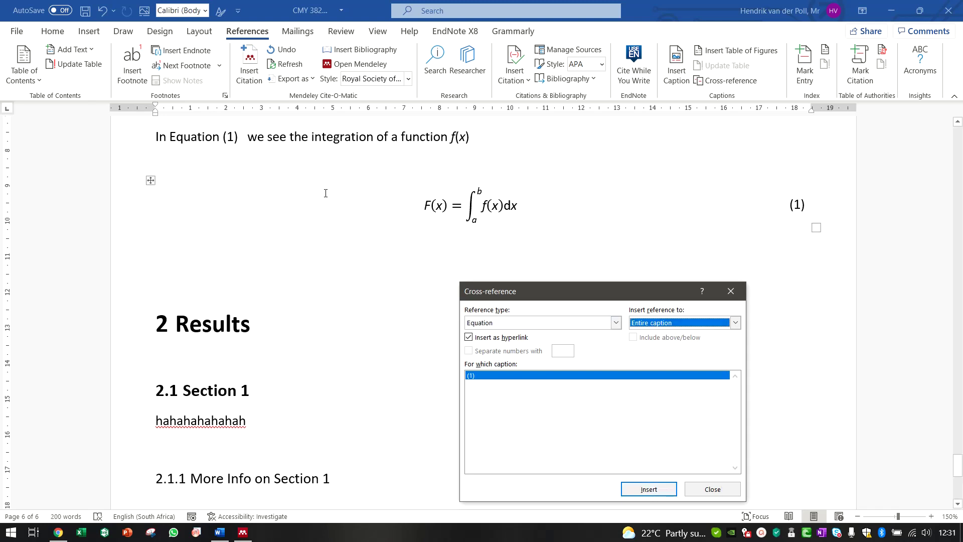
{"action": "key", "text": "Escape"}
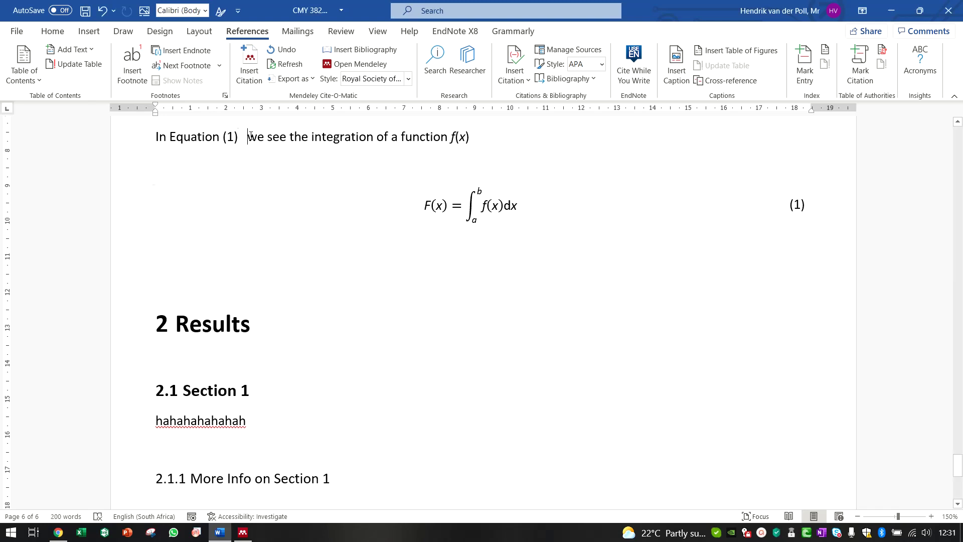
{"action": "key", "text": "BackSpace"}
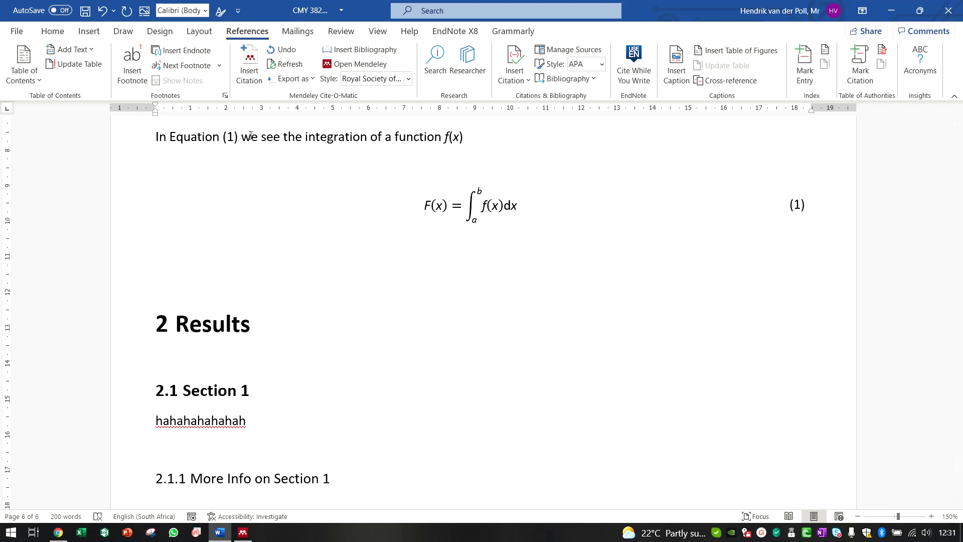
{"action": "scroll", "coordinate": [248, 151], "scroll_direction": "up", "scroll_amount": 3}
{"action": "scroll", "coordinate": [247, 156], "scroll_direction": "up", "scroll_amount": 1}
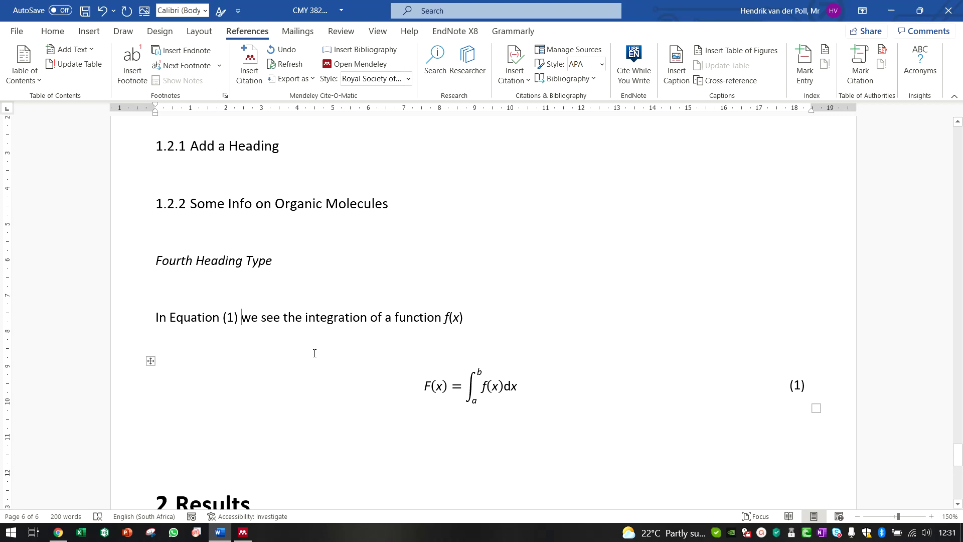
{"action": "left_click", "coordinate": [499, 324]}
{"action": "left_click_drag", "start_coordinate": [515, 389], "coordinate": [412, 389]}
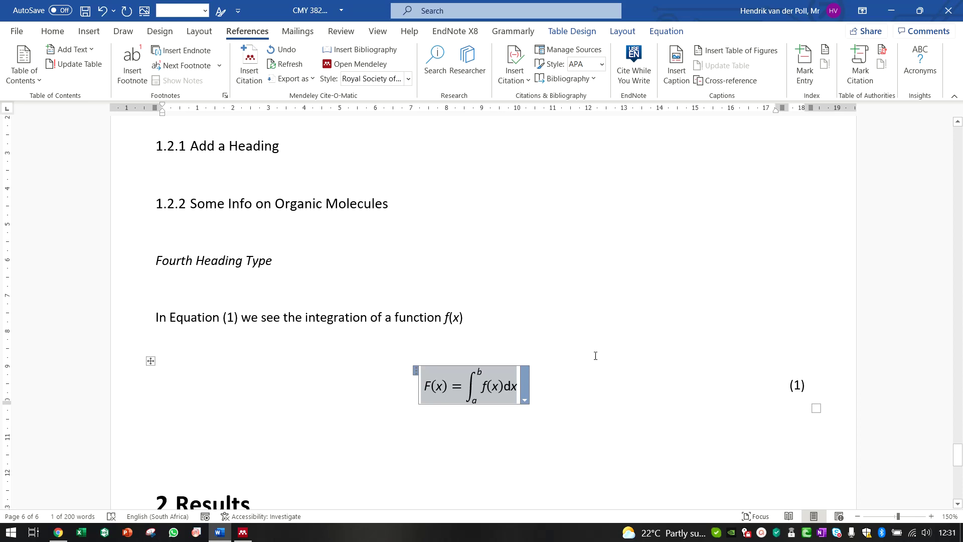
{"action": "left_click", "coordinate": [474, 322]}
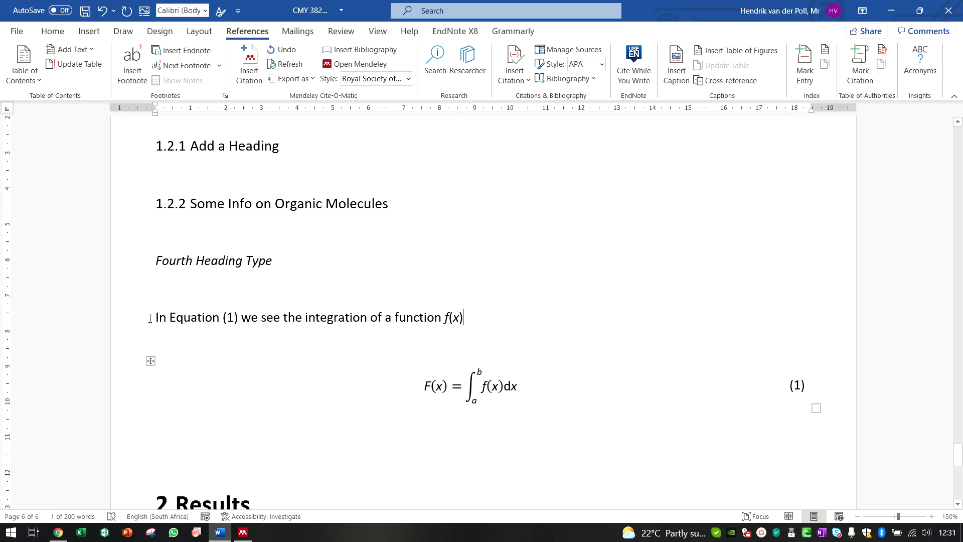
Change the font of the introductory sentence, the equation and its number to Times New Roman.
{"action": "left_click_drag", "start_coordinate": [154, 322], "coordinate": [678, 412]}
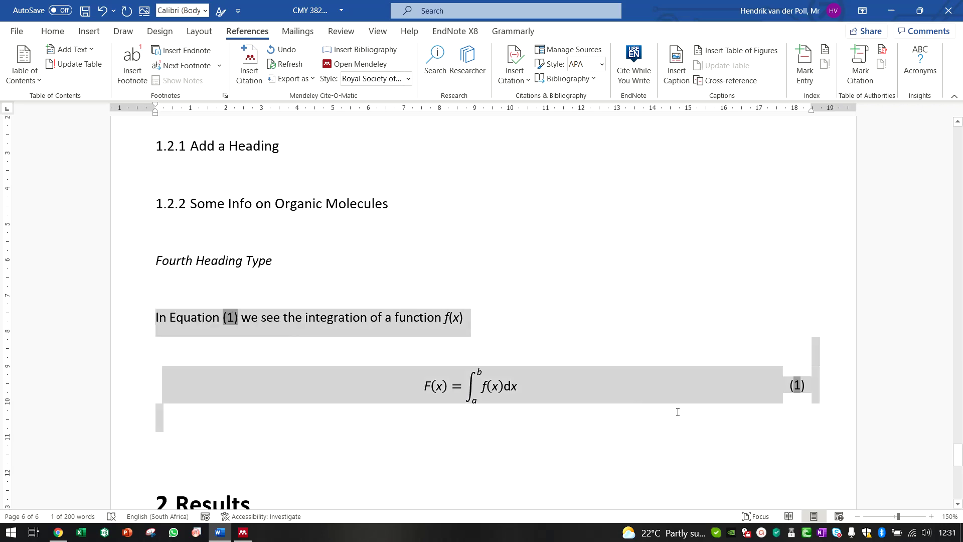
{"action": "left_click_drag", "start_coordinate": [820, 415], "coordinate": [816, 390]}
{"action": "left_click", "coordinate": [53, 31]}
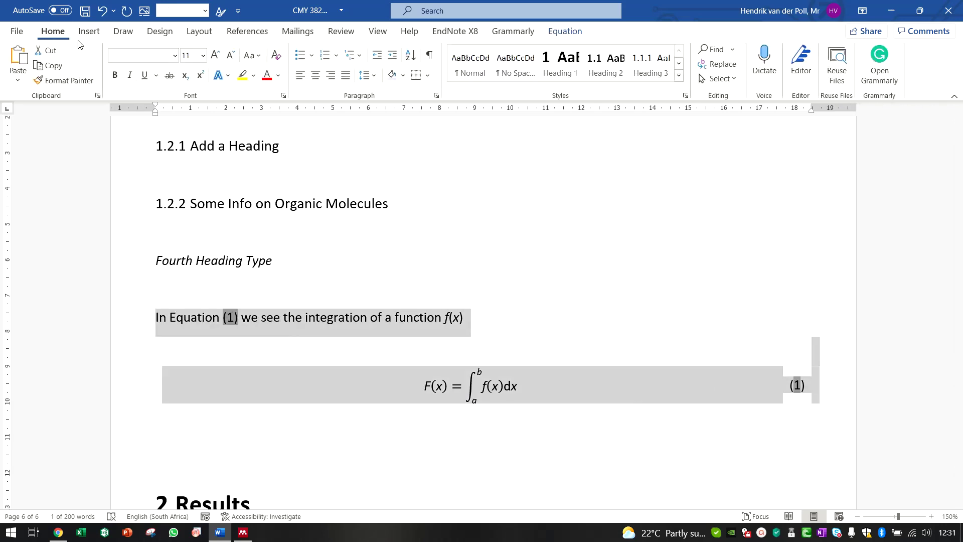
{"action": "left_click", "coordinate": [175, 55]}
{"action": "left_click", "coordinate": [184, 180]}
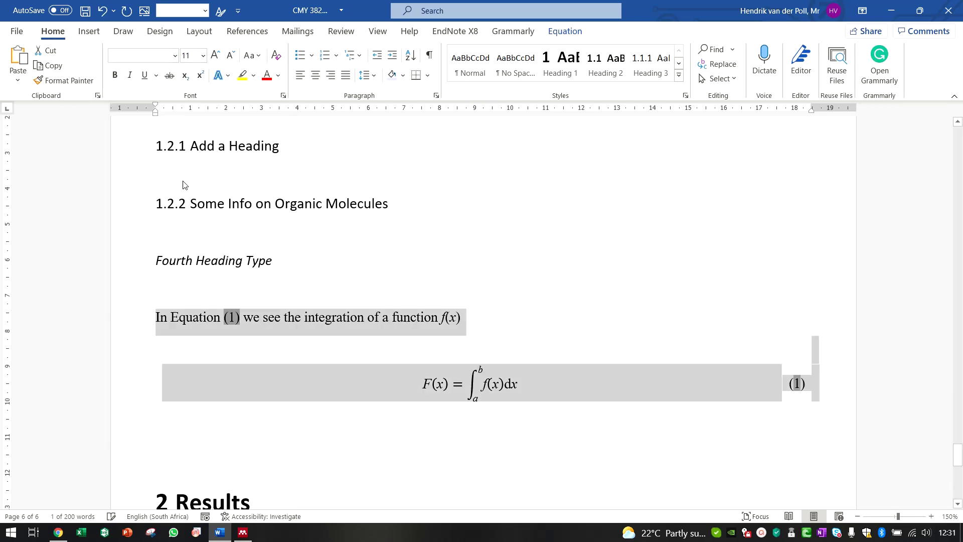
Delete the empty paragraph between the introductory sentence and the equation table.
{"action": "left_click", "coordinate": [552, 320]}
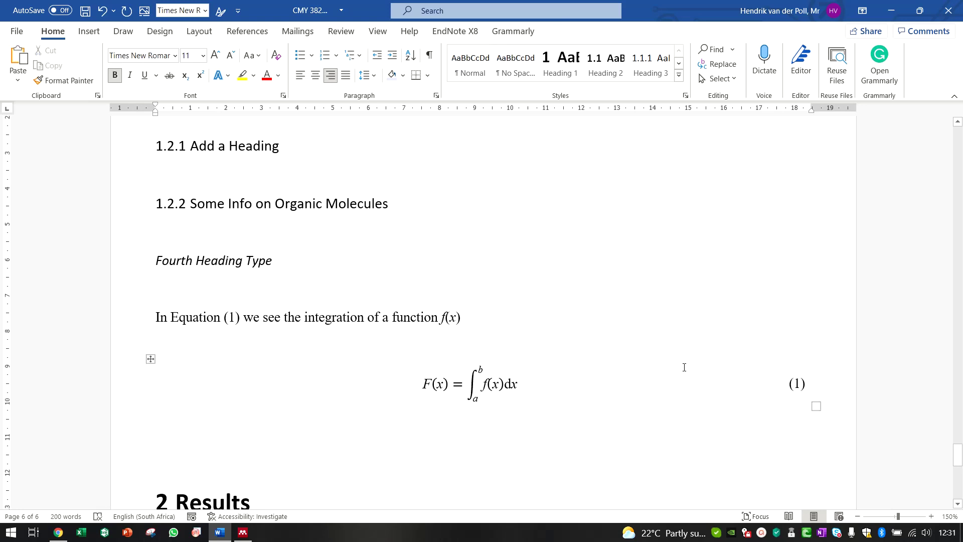
{"action": "key", "text": "BackSpace"}
{"action": "key", "text": "BackSpace"}
{"action": "key", "text": "BackSpace"}
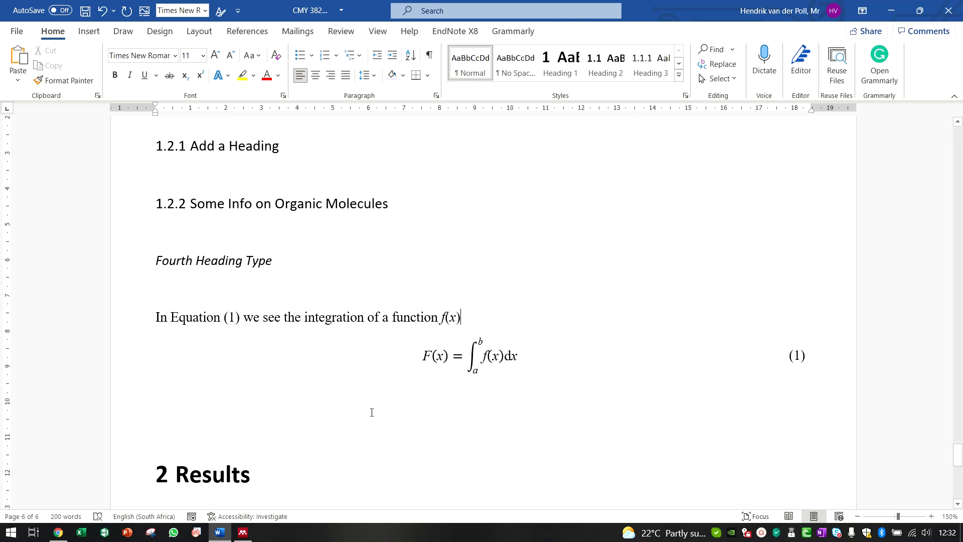
{"action": "left_click", "coordinate": [344, 393]}
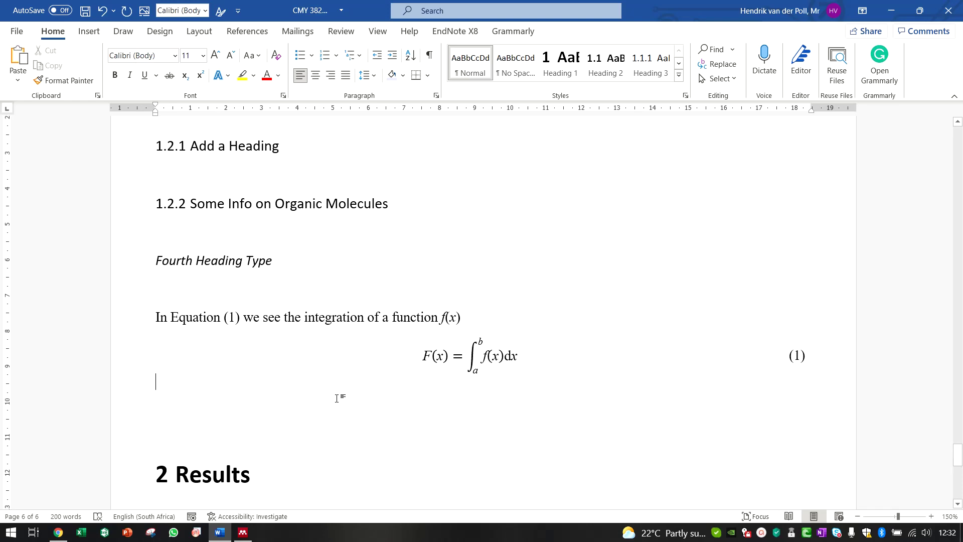